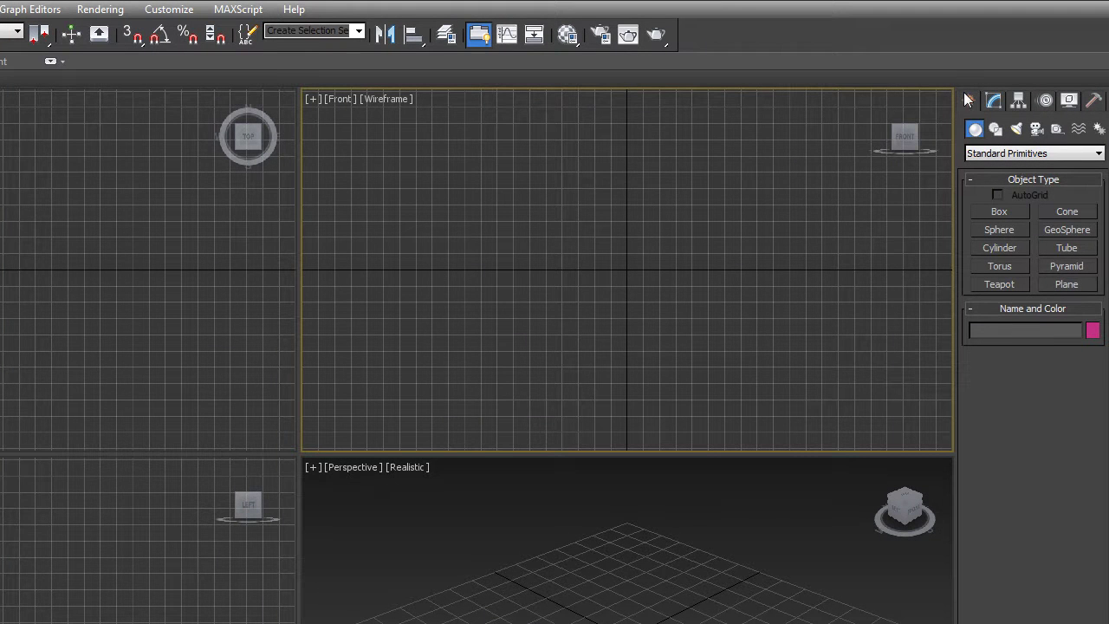
Step: Draw a plane of about 111 × 229 cm in the Front viewport
left_click(1065, 284)
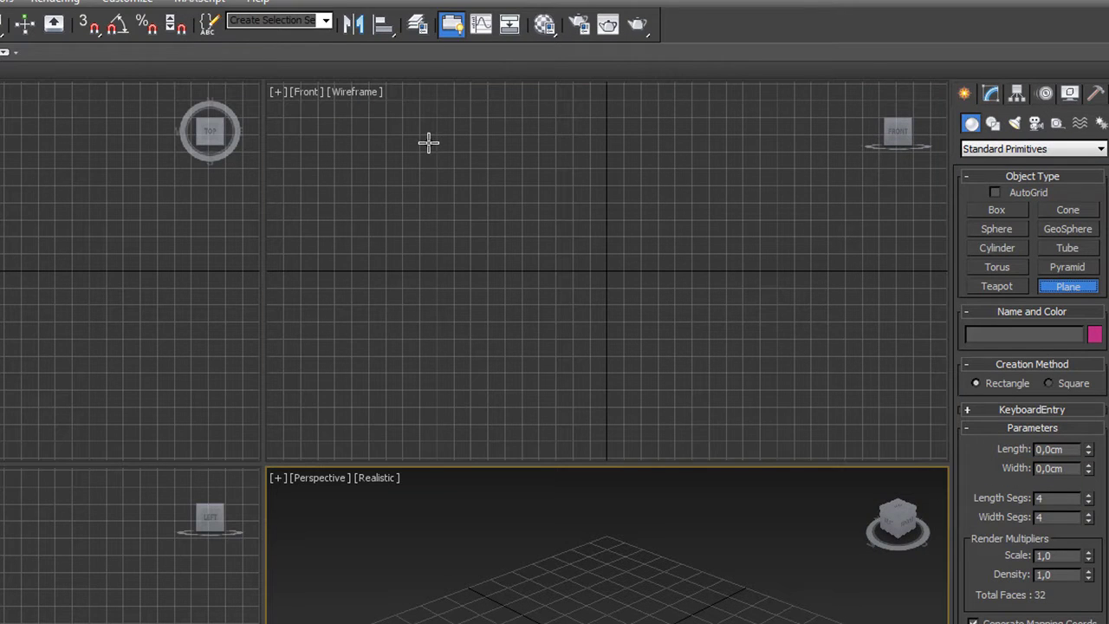
mouse_move(402, 129)
left_mouse_down()
mouse_move(708, 261)
mouse_move(768, 310)
left_mouse_up()
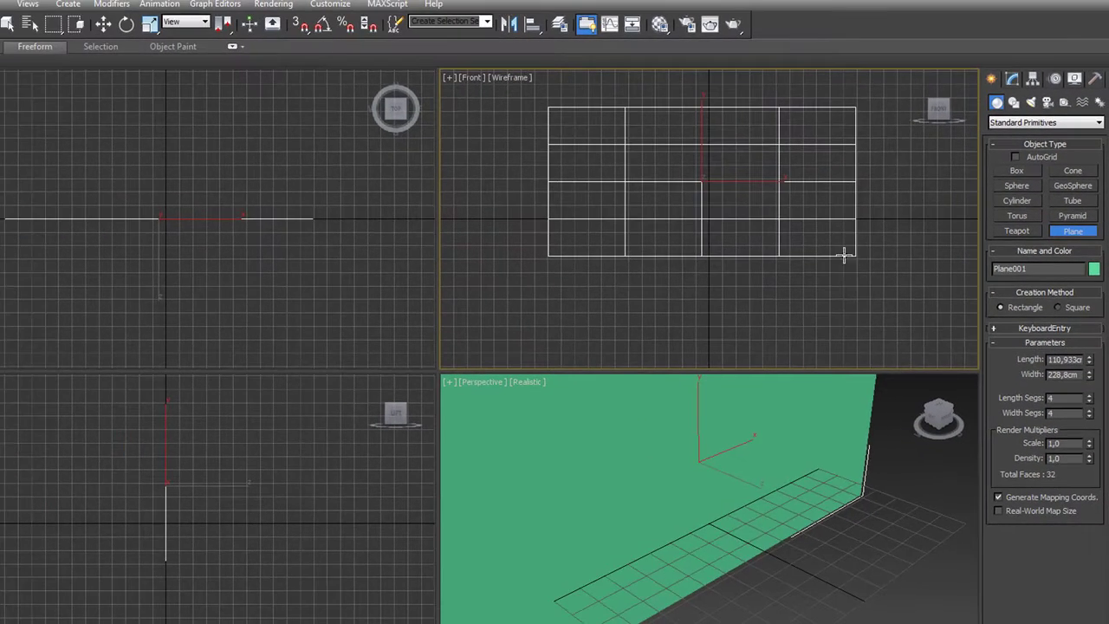
left_click(104, 24)
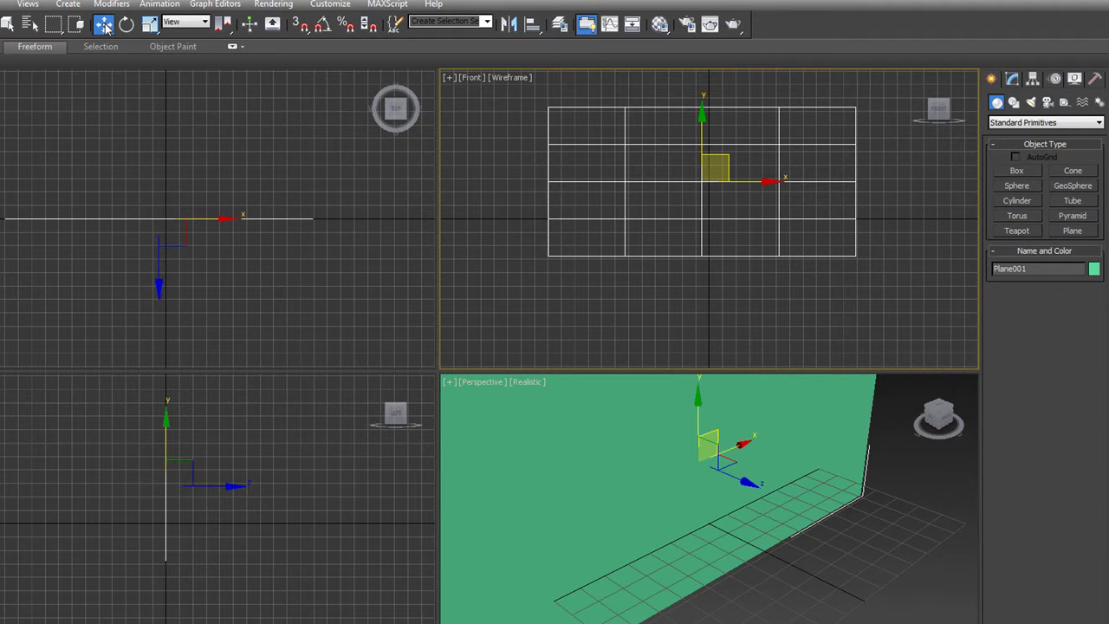
Step: Reduce the plane's Length Segs and Width Segs to 1 each
left_click(1014, 80)
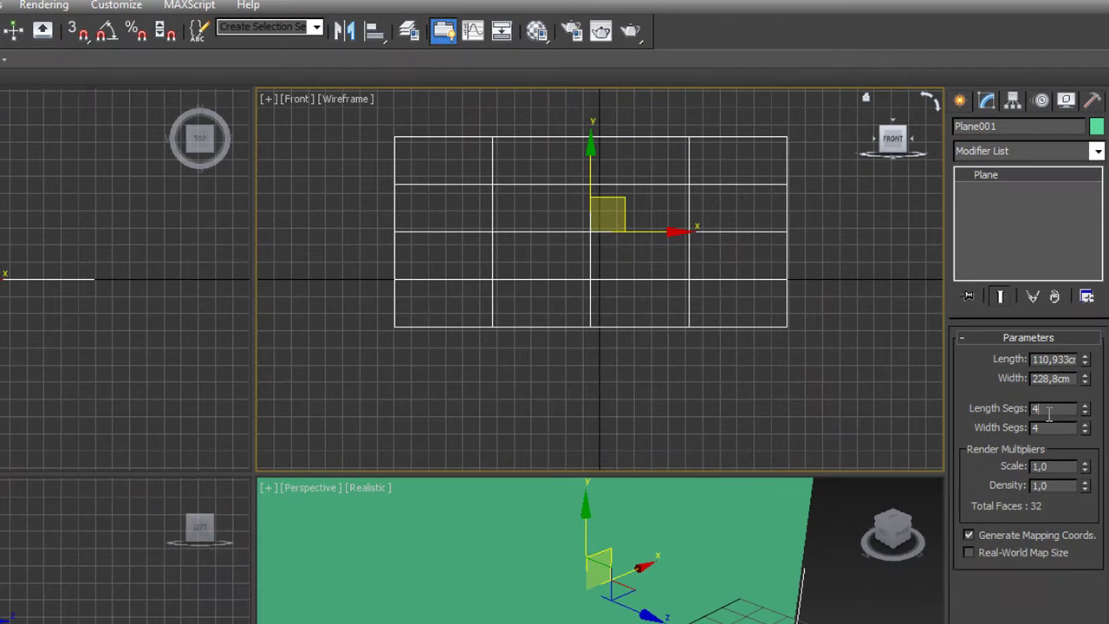
double_click(1058, 324)
type("1")
double_click(1045, 428)
type("1")
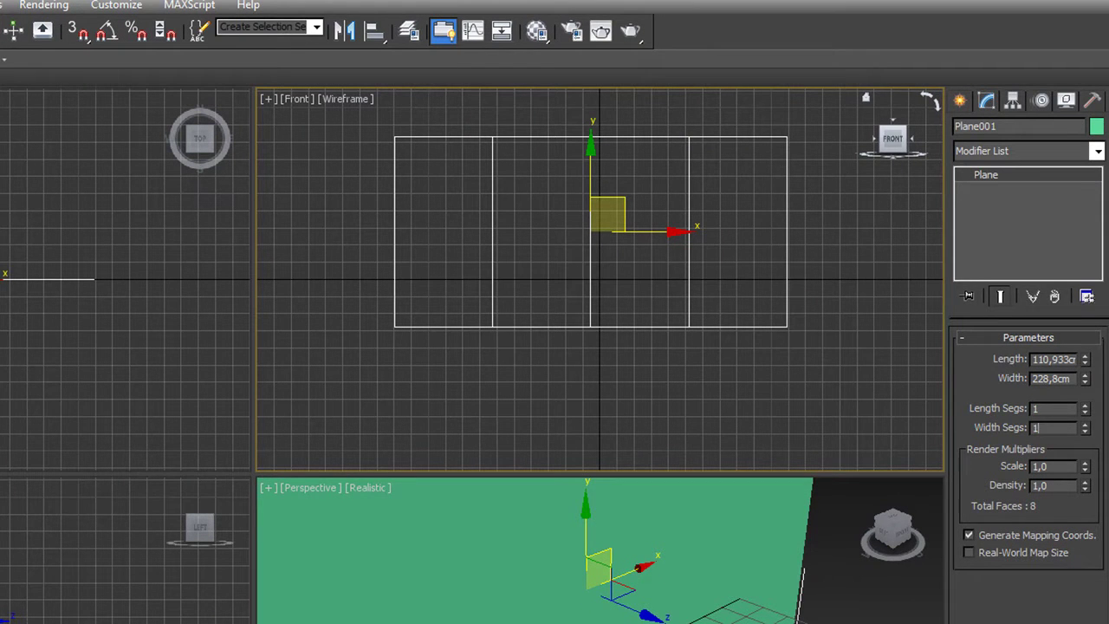
key("Return")
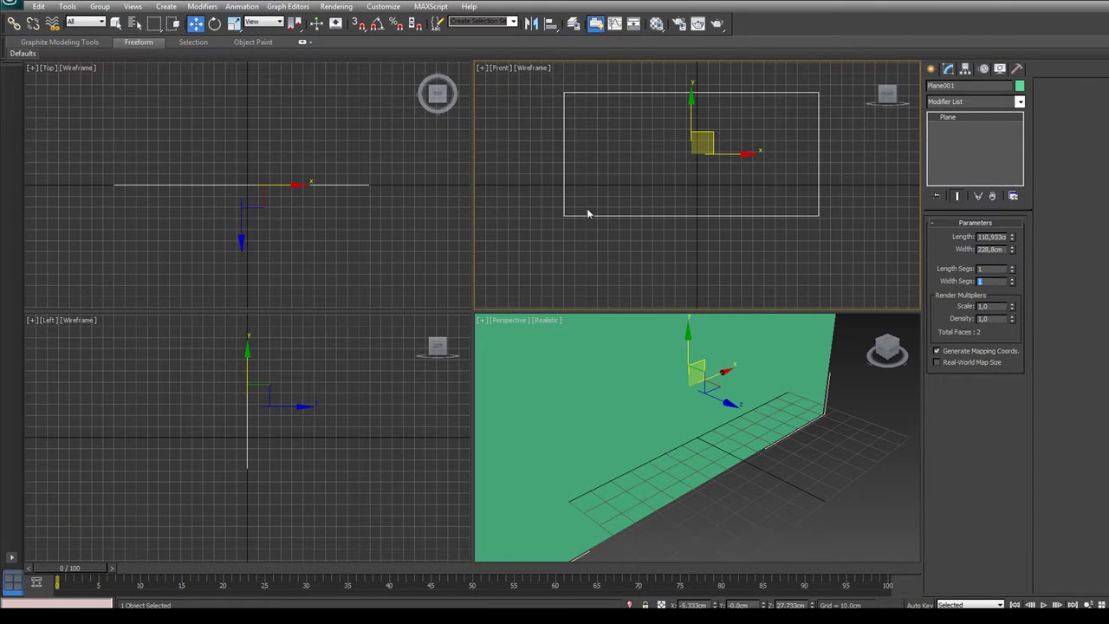
Step: Orbit, pan and zoom out the Perspective view to see Plane001 at an angle
middle_click_drag(667, 432, 674, 451, "alt")
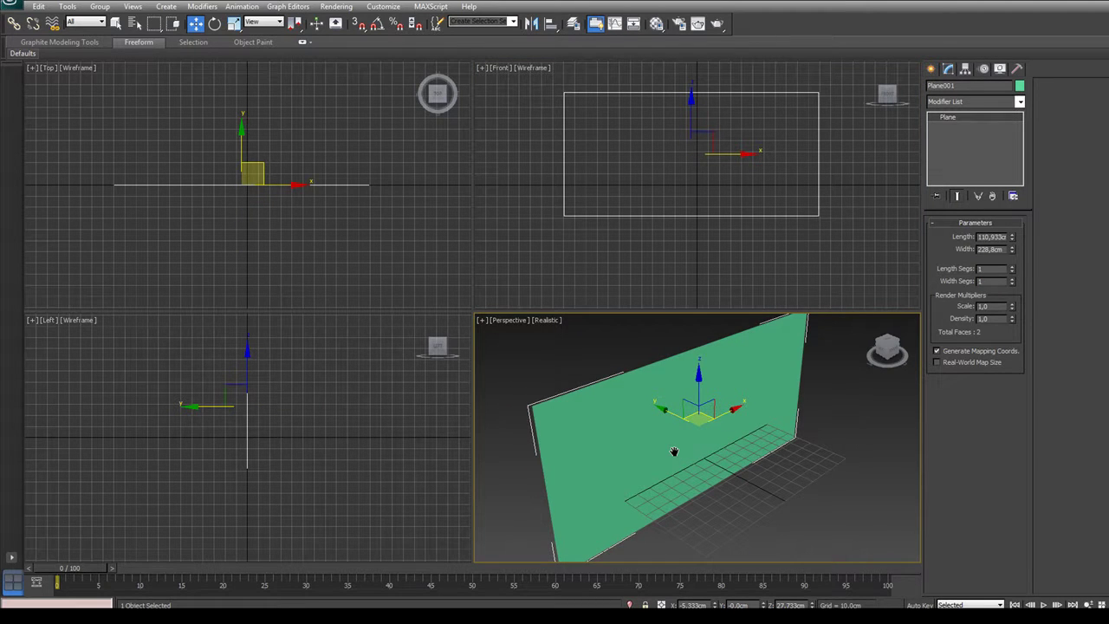
middle_click_drag(673, 452, 682, 457)
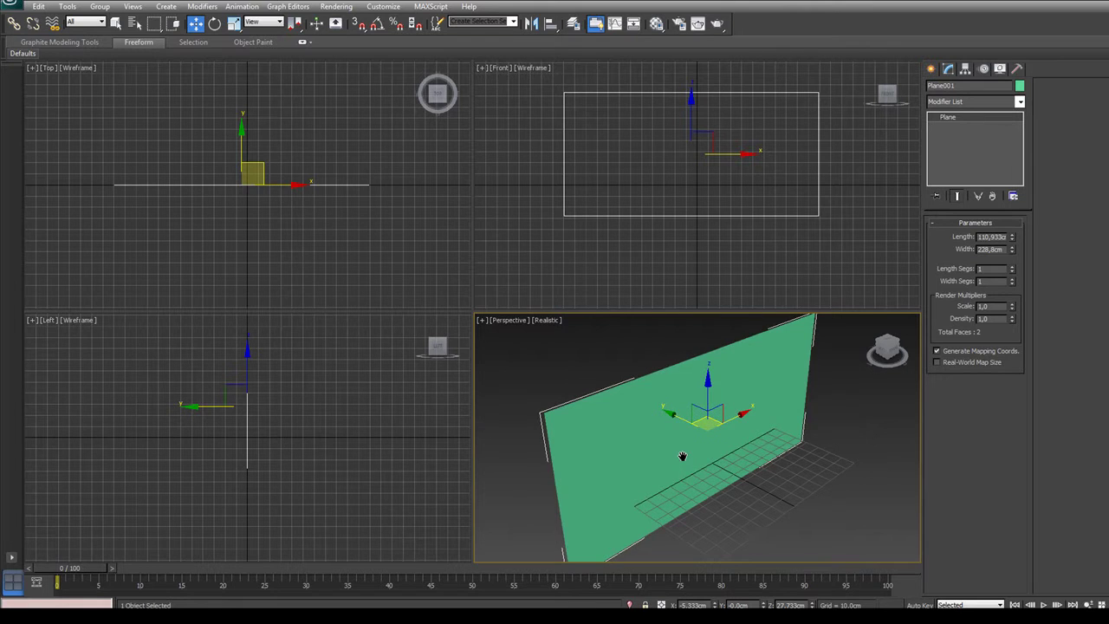
scroll(682, 457, "down", 3)
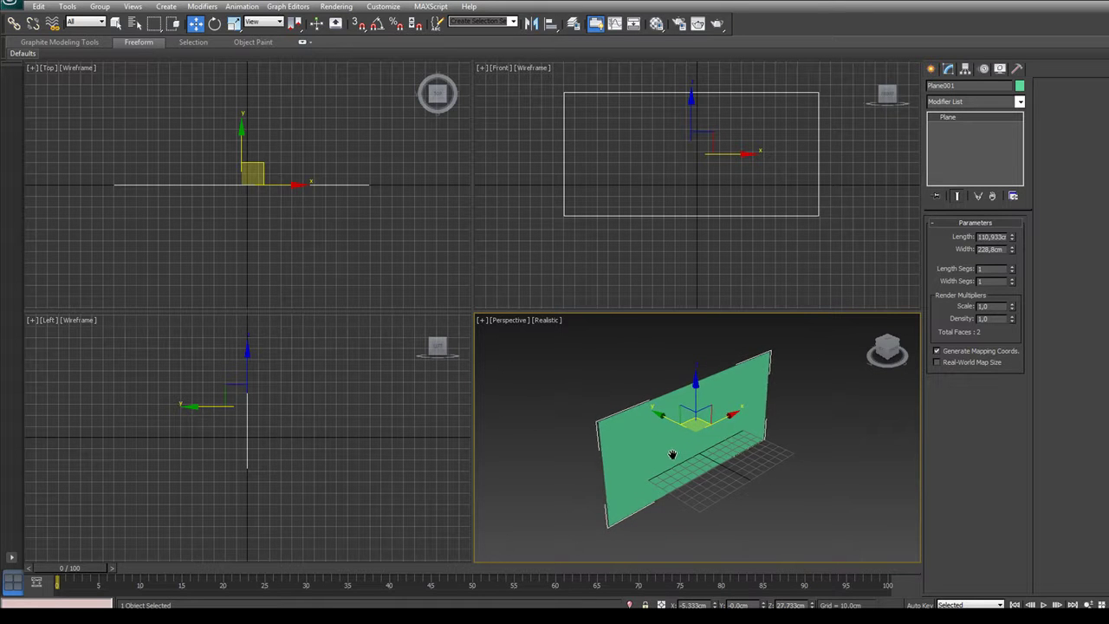
middle_click_drag(674, 454, 666, 456)
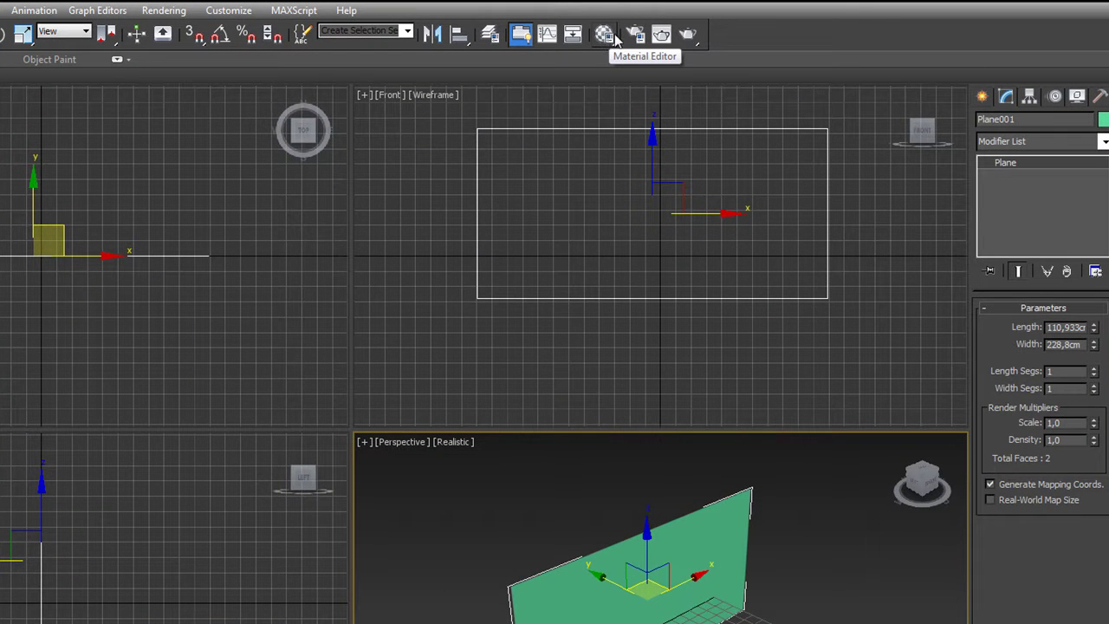
Step: Open the Material Editor, try Slate mode, return to Compact mode and select the second sample slot
left_click(603, 35)
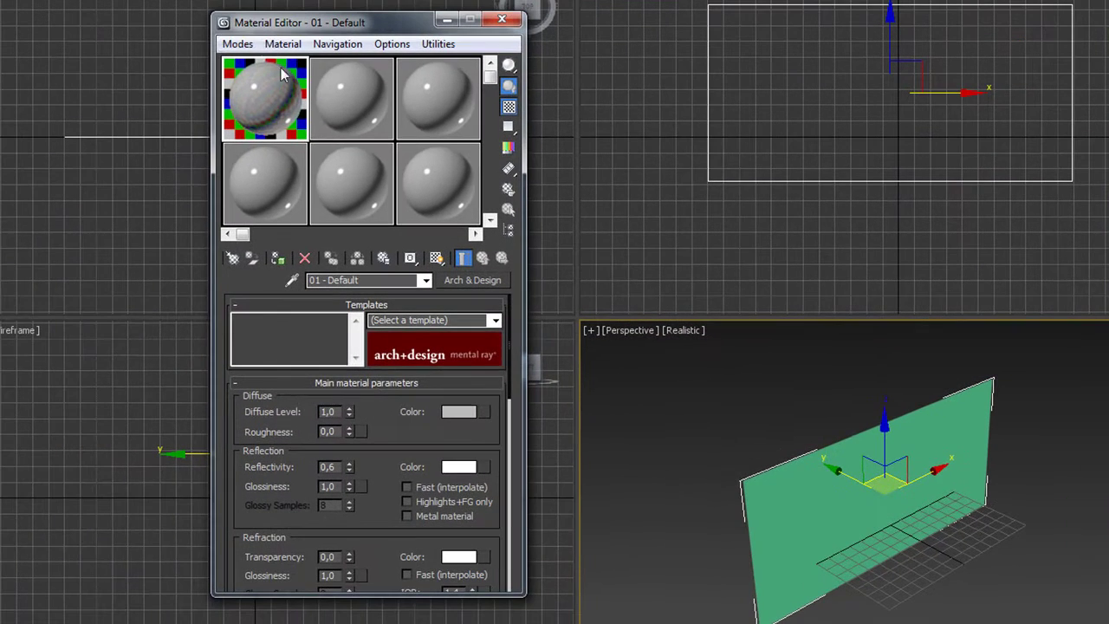
left_click(239, 47)
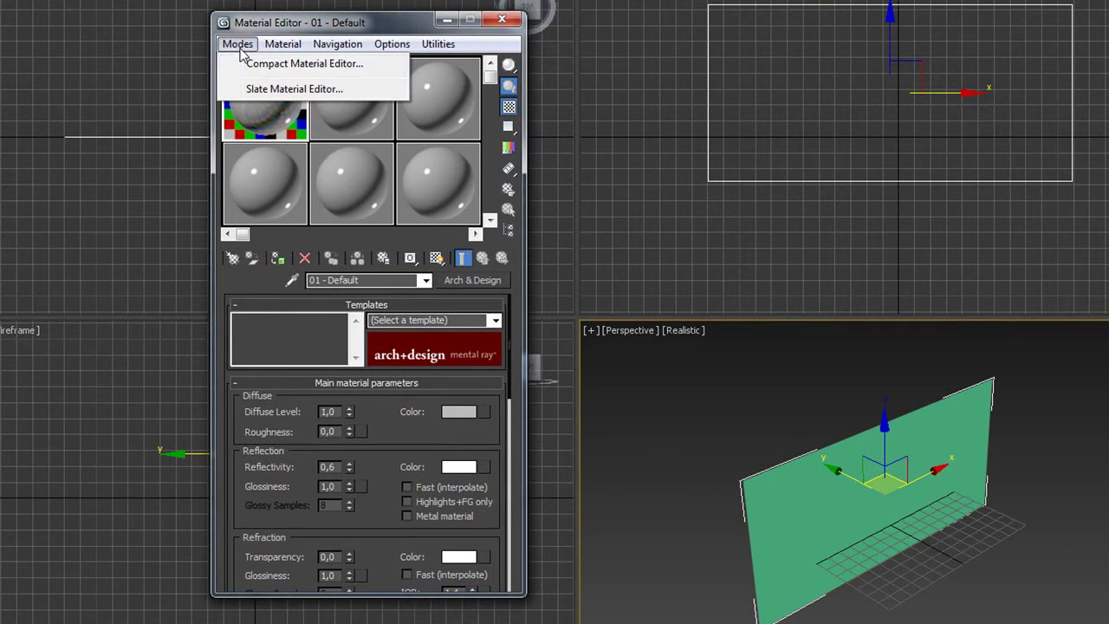
left_click(271, 74)
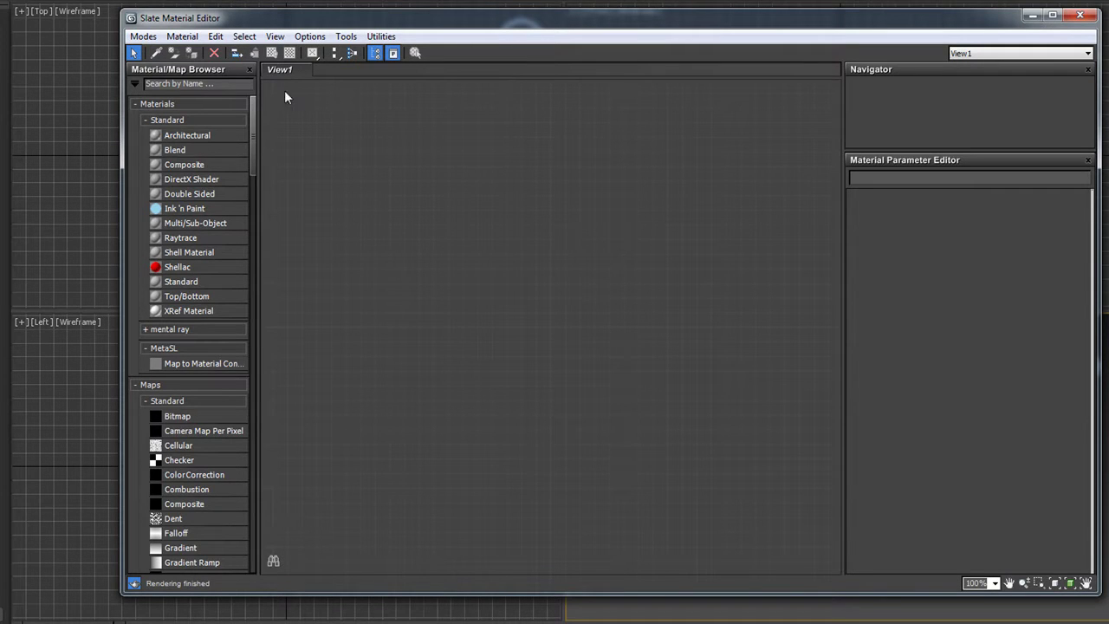
left_click(145, 38)
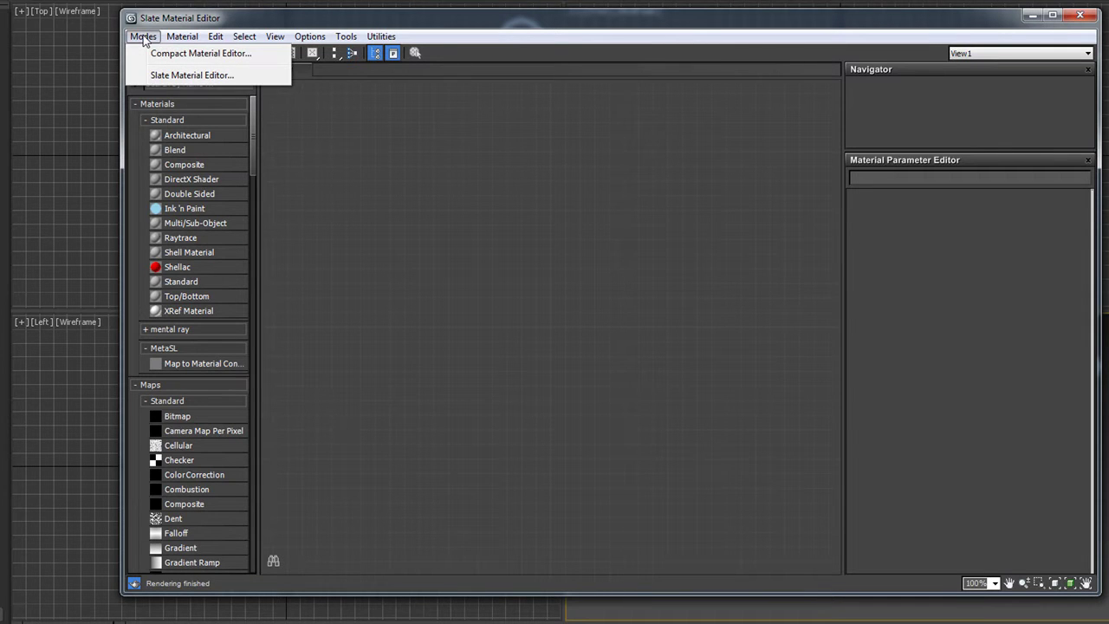
left_click(163, 56)
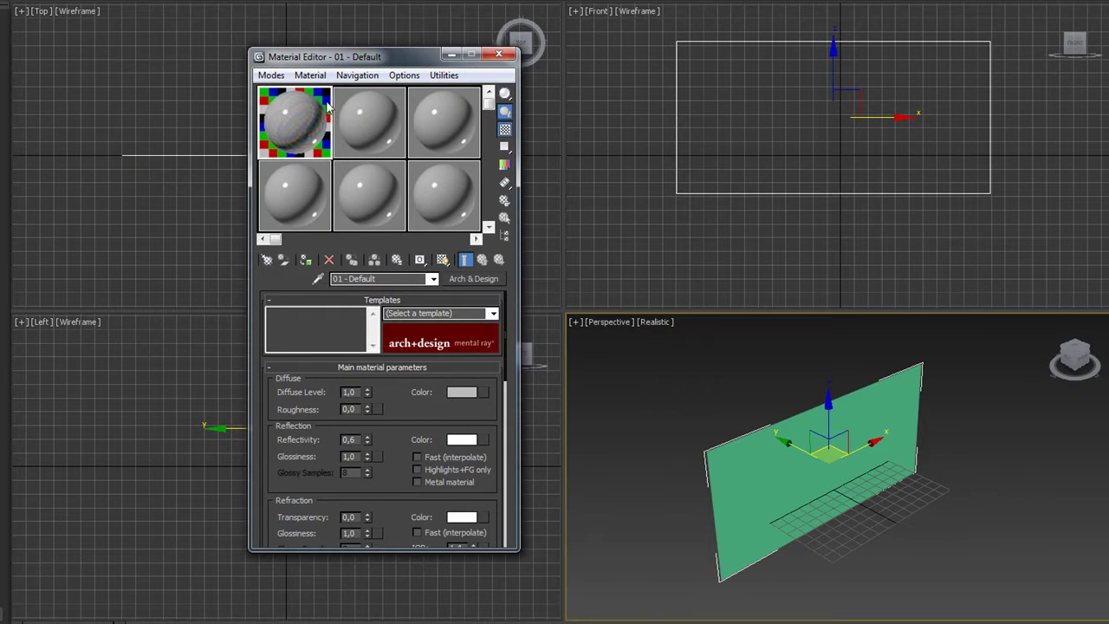
left_click(383, 112)
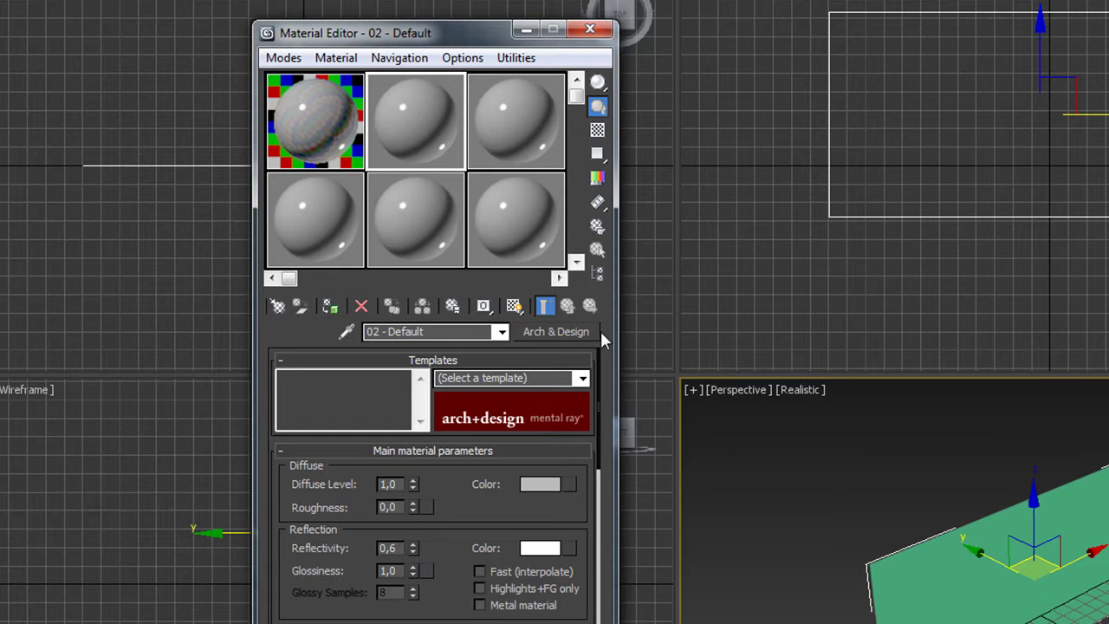
Step: Change the 02 - Default material type from Arch & Design to Standard
left_click(554, 334)
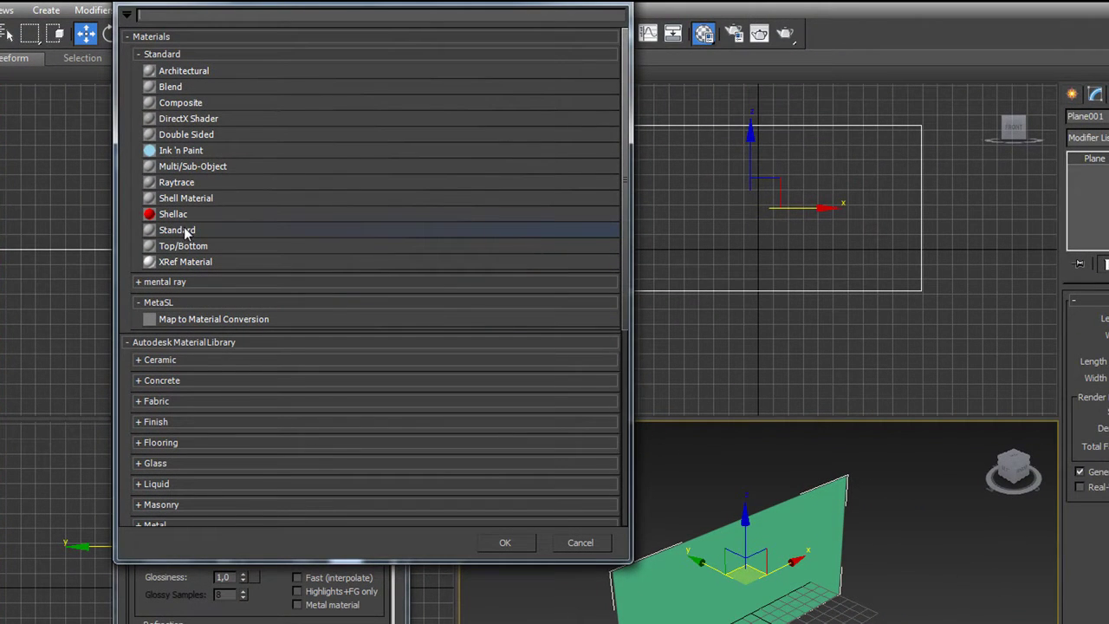
left_click(182, 229)
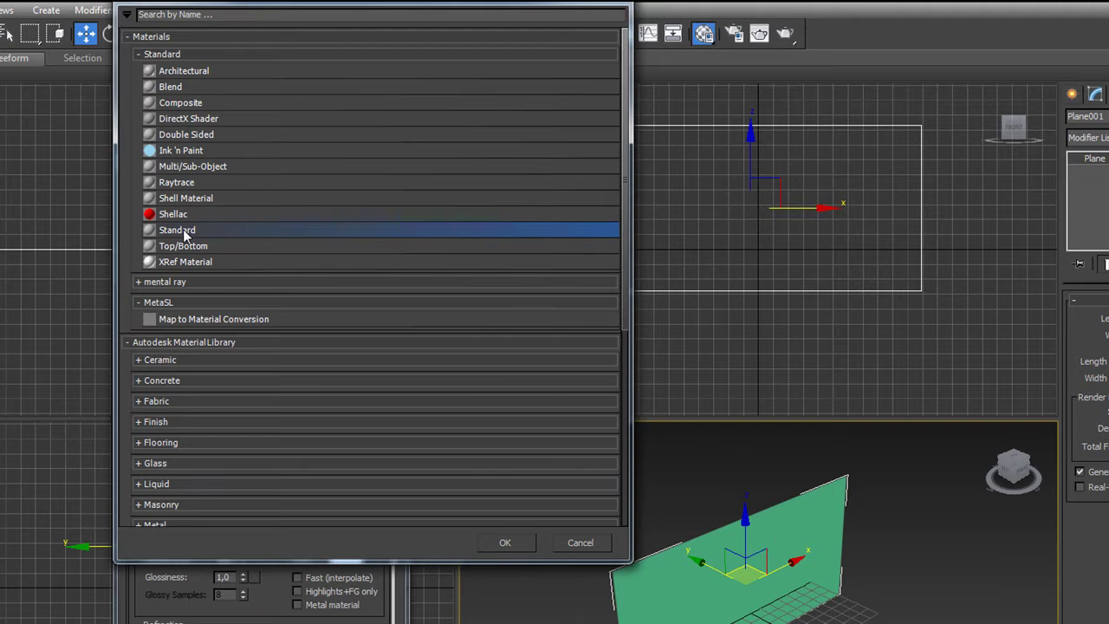
left_click(509, 543)
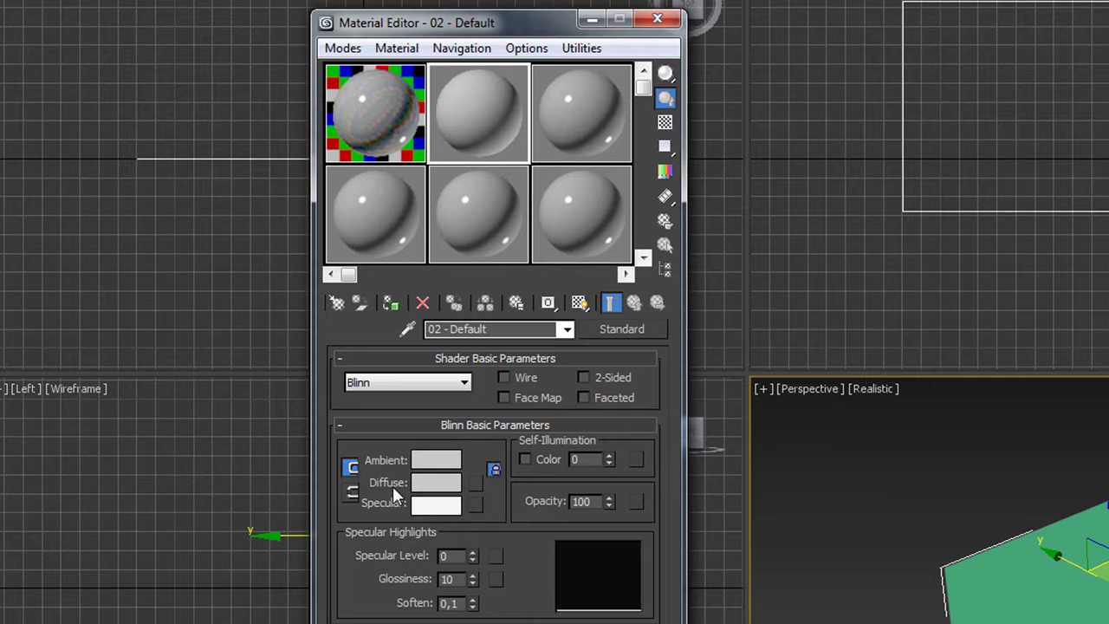
Step: Load Blueprint Trein 3 aanzichten.jpg as a Bitmap in the Diffuse map slot
left_click(476, 488)
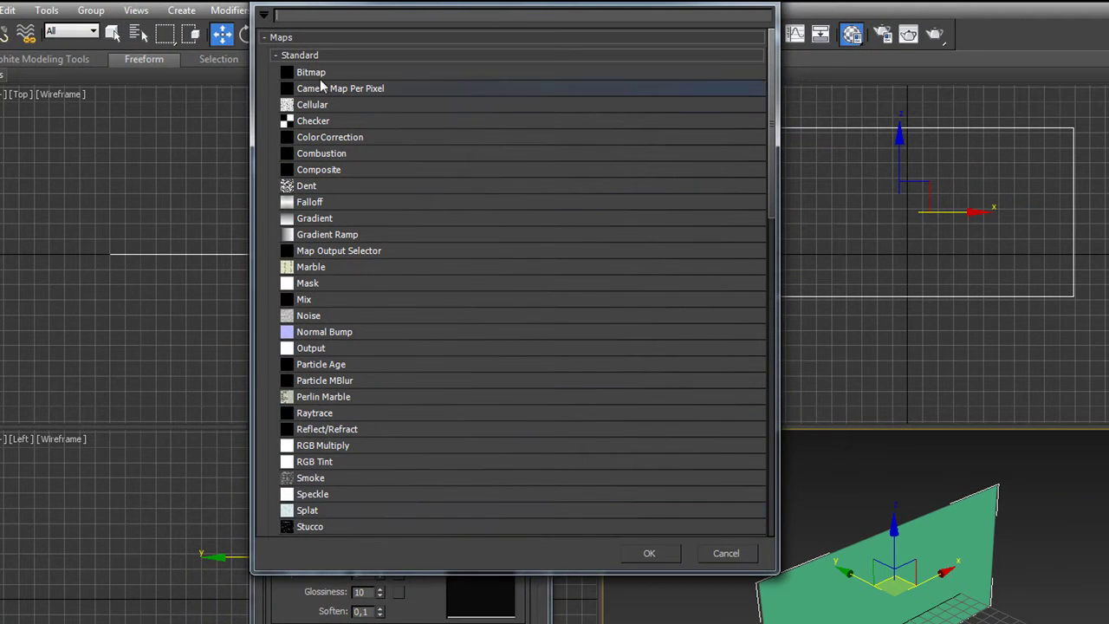
left_click(317, 76)
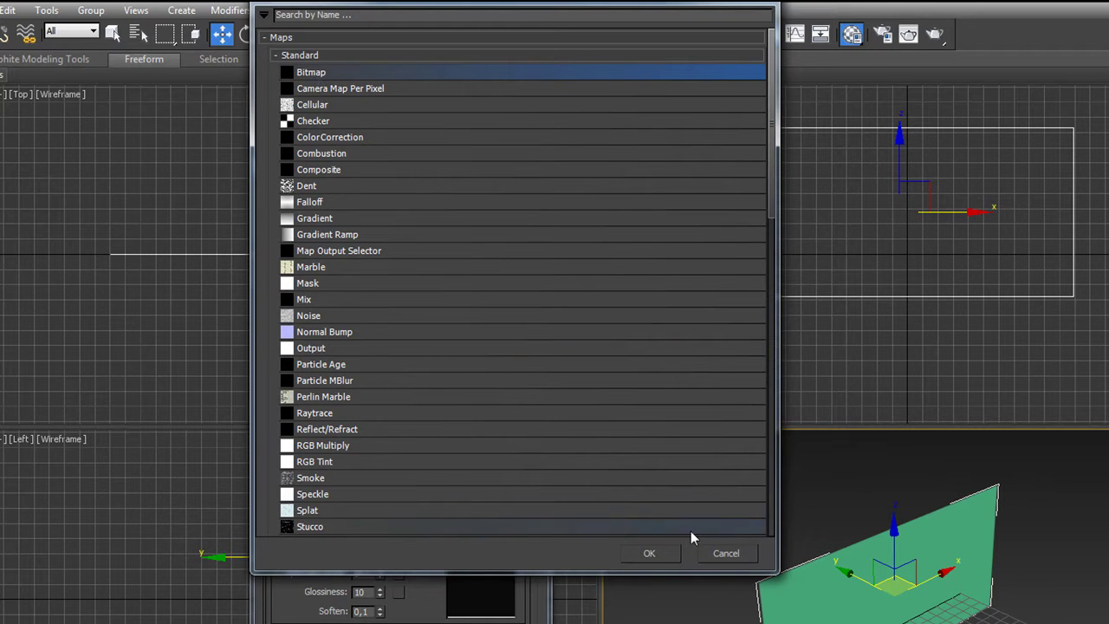
left_click(651, 552)
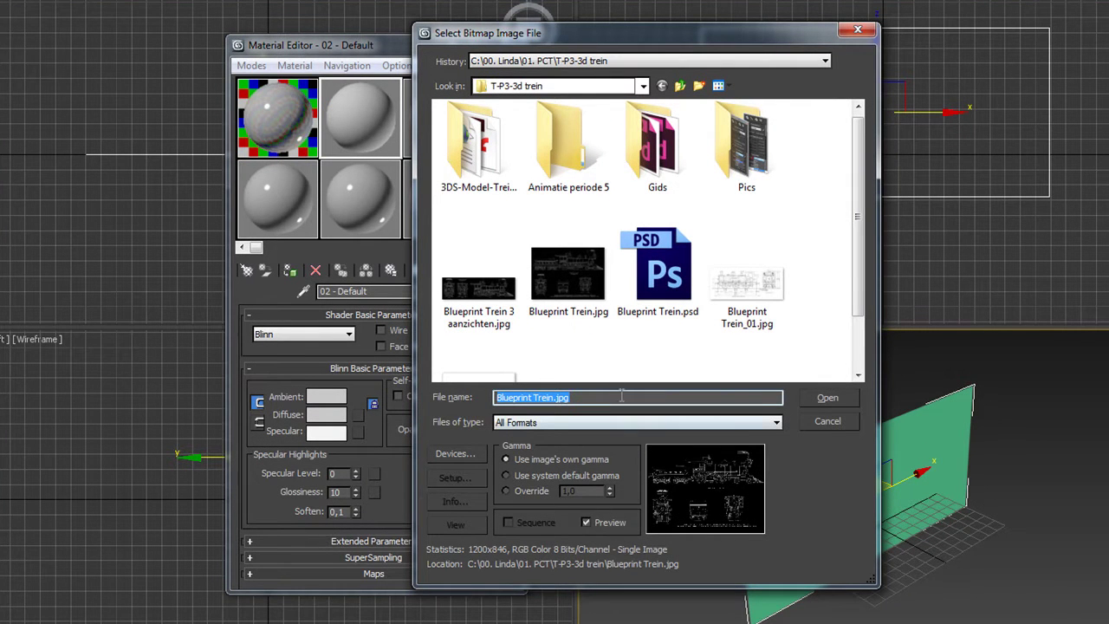
left_click(481, 295)
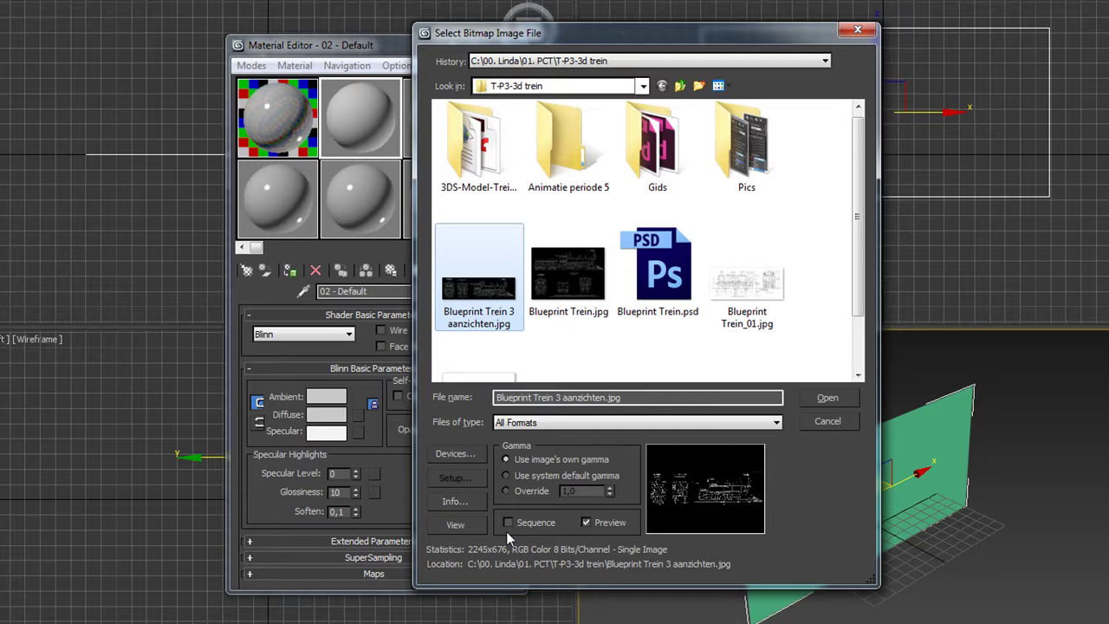
left_click(833, 397)
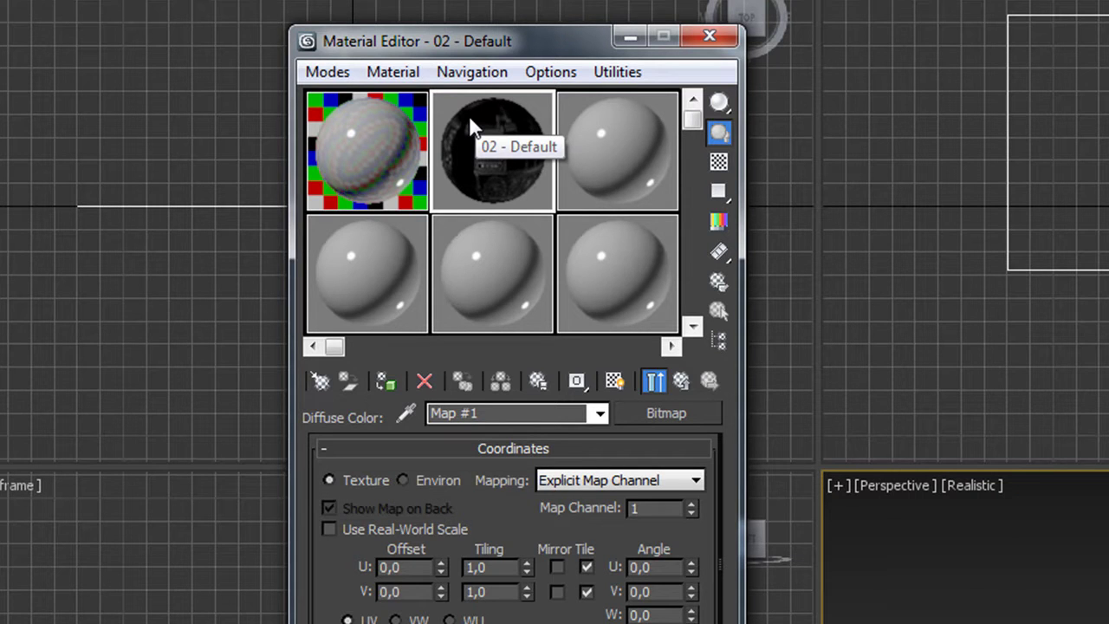
Step: Reload the blueprint image in the diffuse bitmap, then return to the 02 - Default material level
left_click(684, 382)
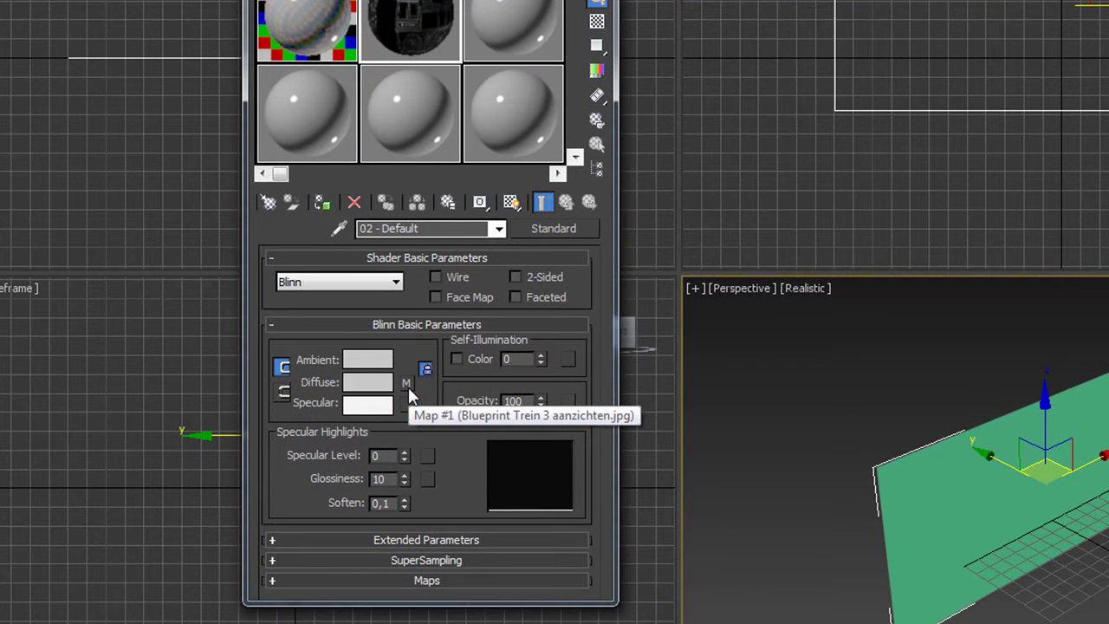
left_click(405, 382)
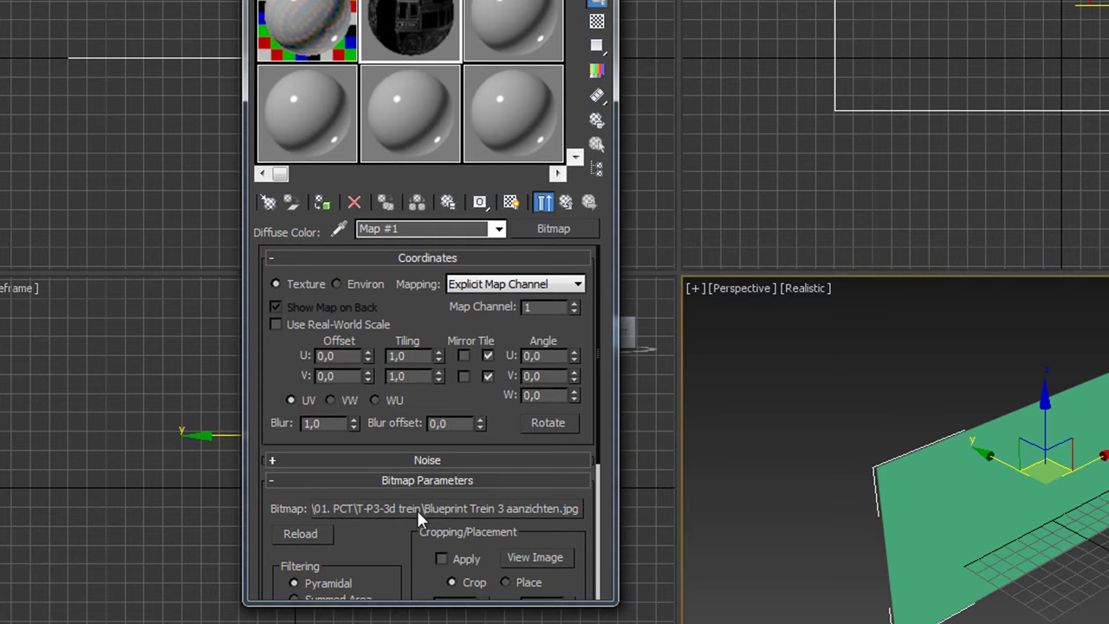
left_click(453, 508)
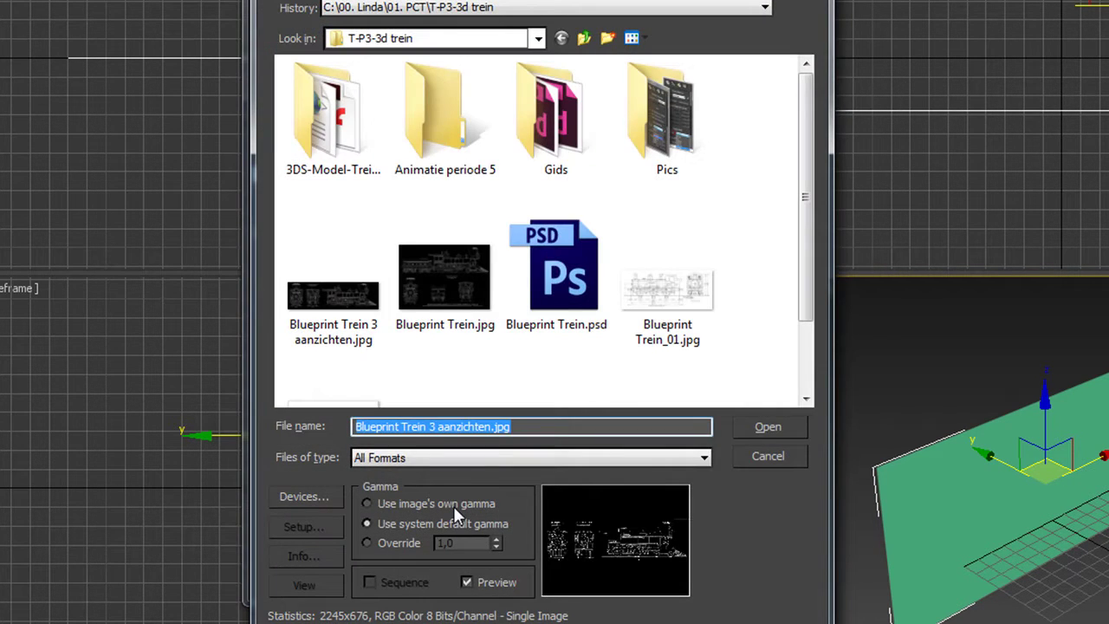
left_click(759, 426)
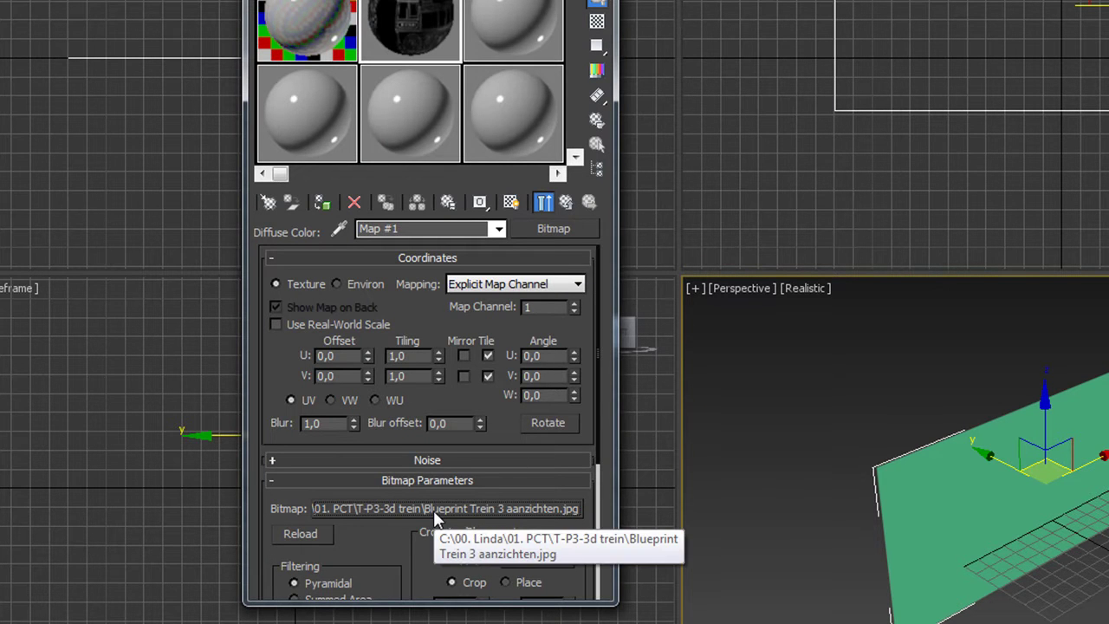
left_click(564, 201)
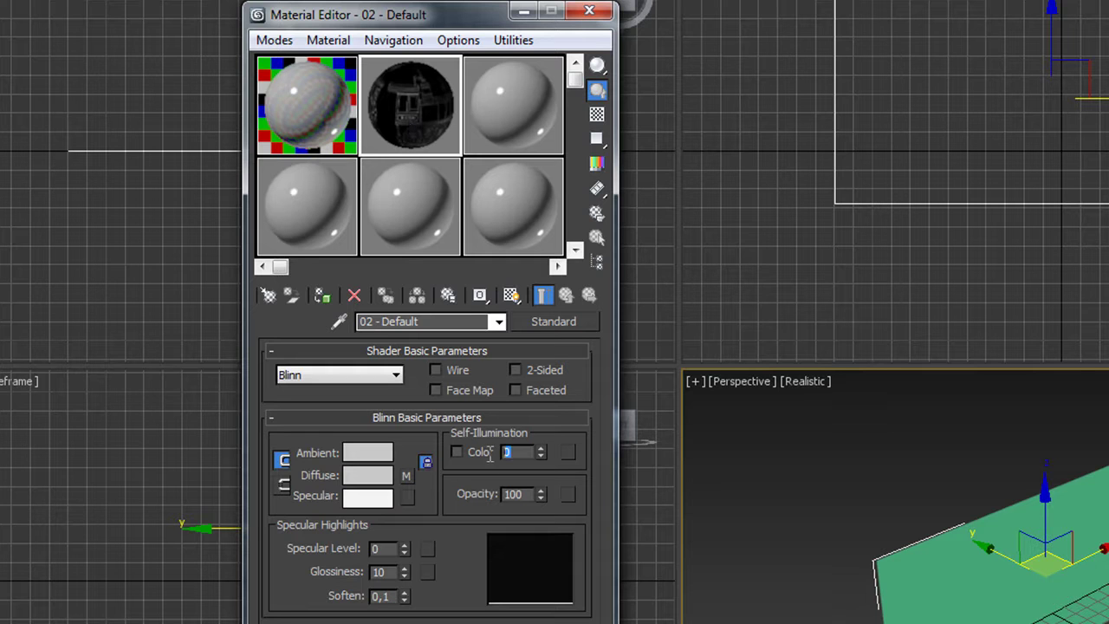
Step: Set Self-Illumination to 100 and open an enlarged preview of the sample sphere
type("100")
key("Return")
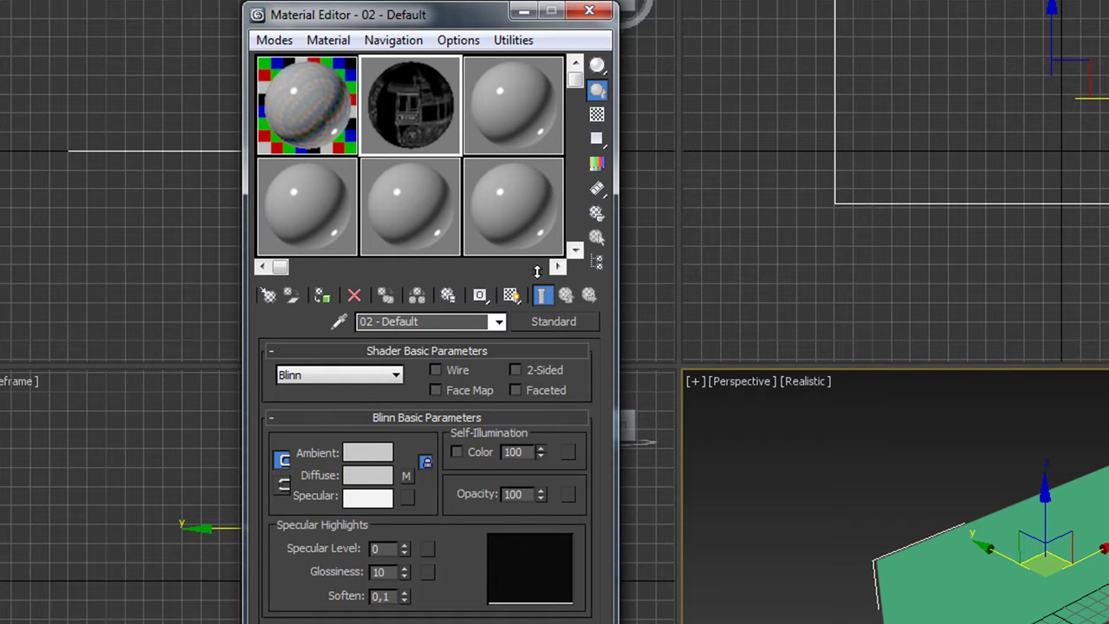
double_click(417, 103)
left_click_drag(842, 24, 703, 7)
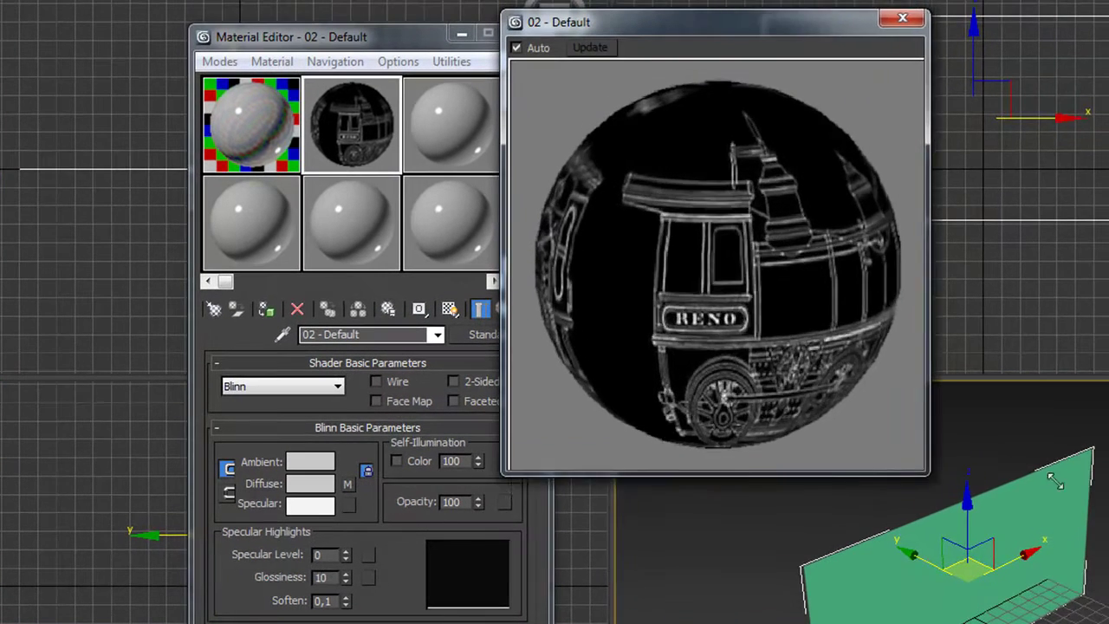
left_click_drag(873, 403, 1074, 616)
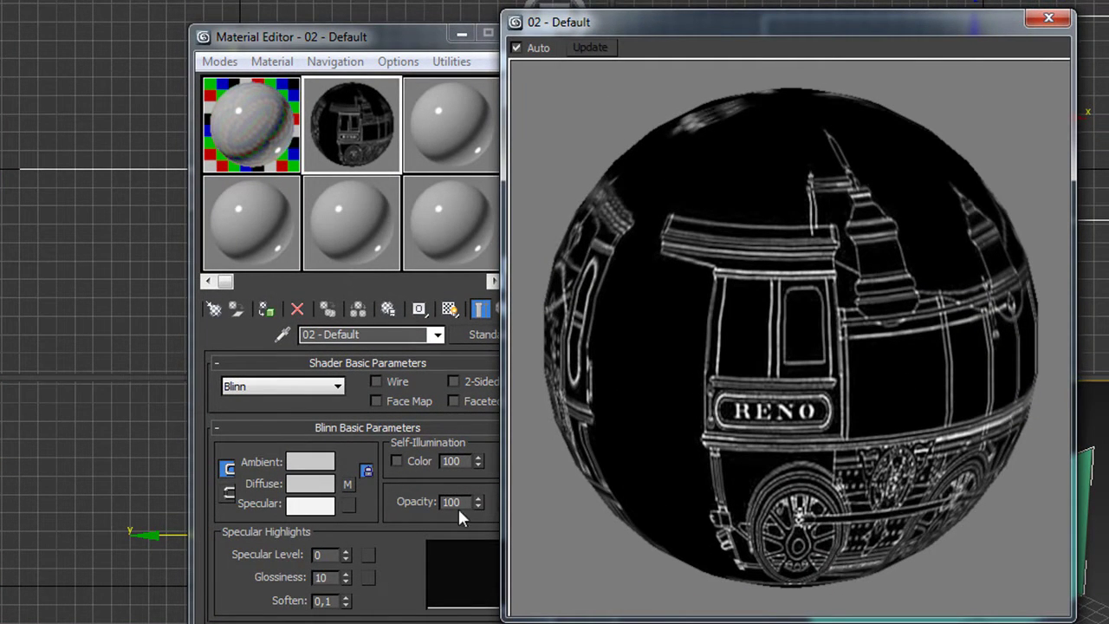
Step: Compare Self-Illumination at 0, restore it to 100, and close the preview
double_click(466, 461)
type("0")
key("Return")
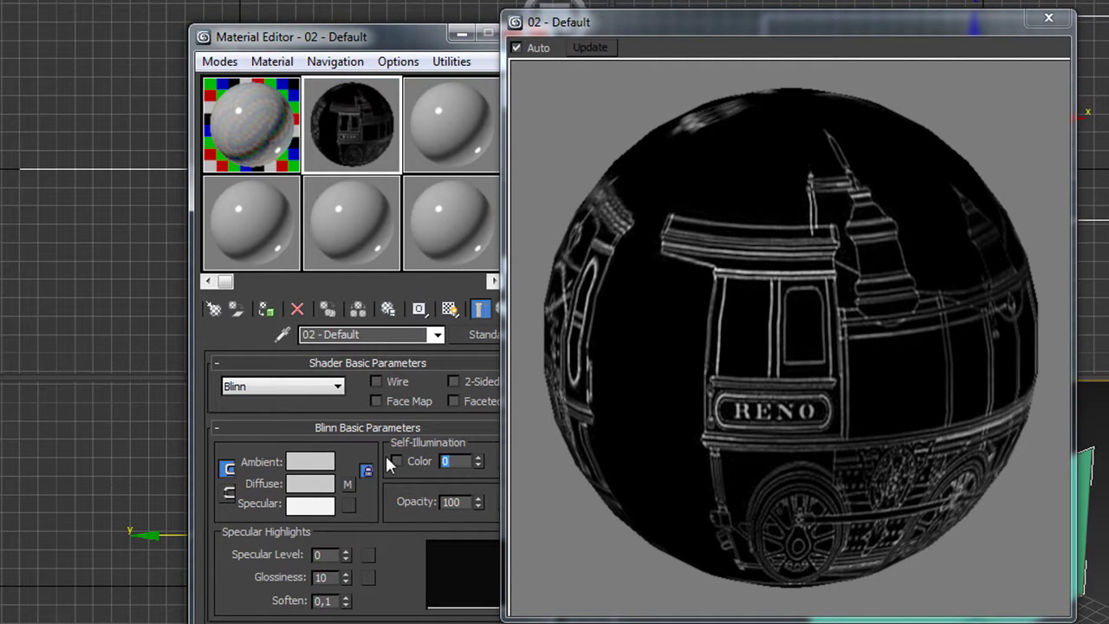
type("100")
key("Return")
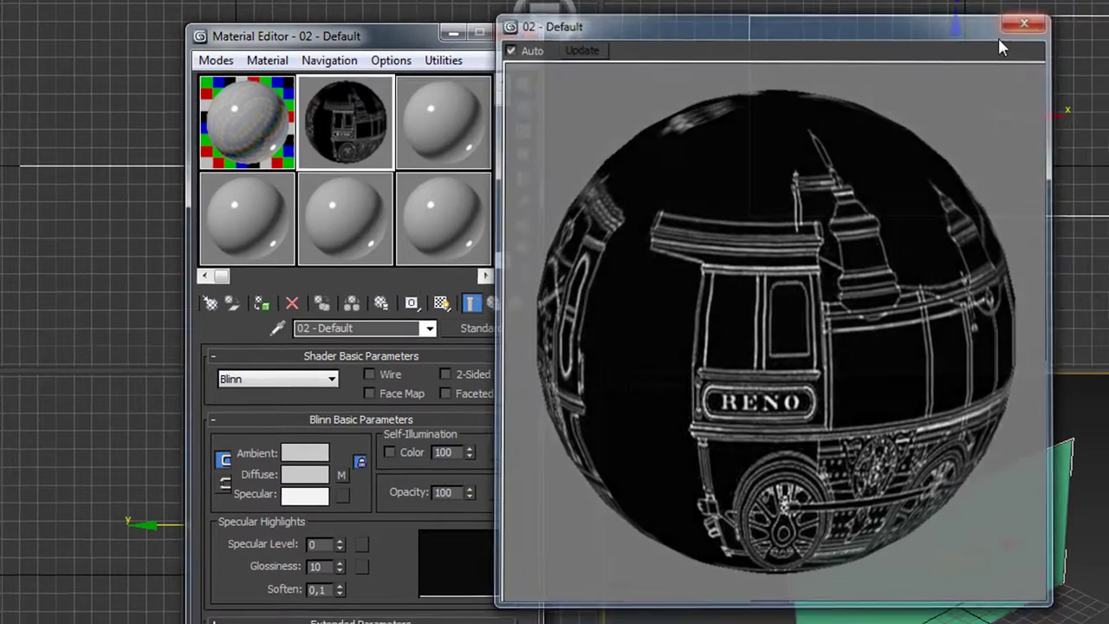
left_click(1048, 18)
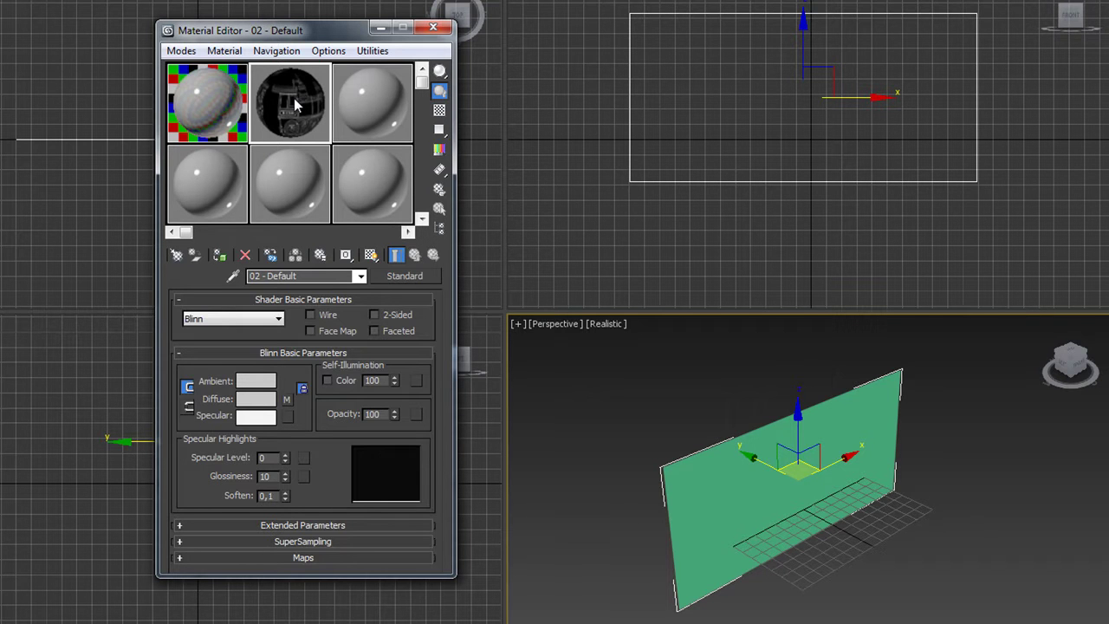
Step: Drag the second sample slot's material onto Plane001 and assign it to the selection
left_click_drag(294, 104, 700, 500)
left_click_drag(698, 495, 698, 493)
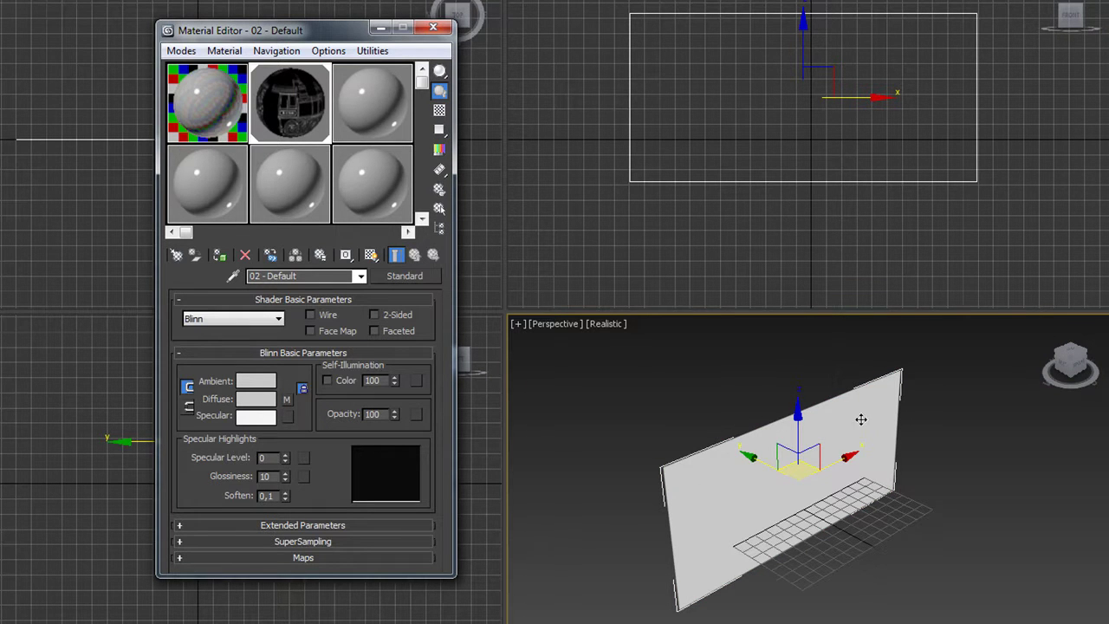
left_click(220, 257)
Step: Show the blueprint map in viewports and maximize a shaded, gridless Front view centred on the plane
left_click(370, 255)
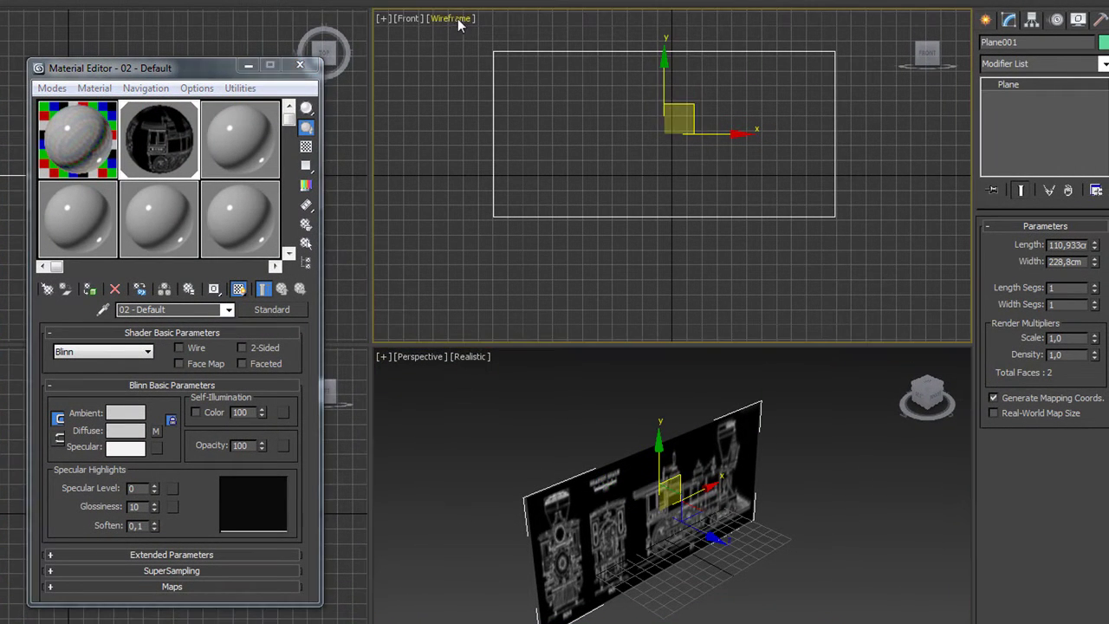
left_click(456, 20)
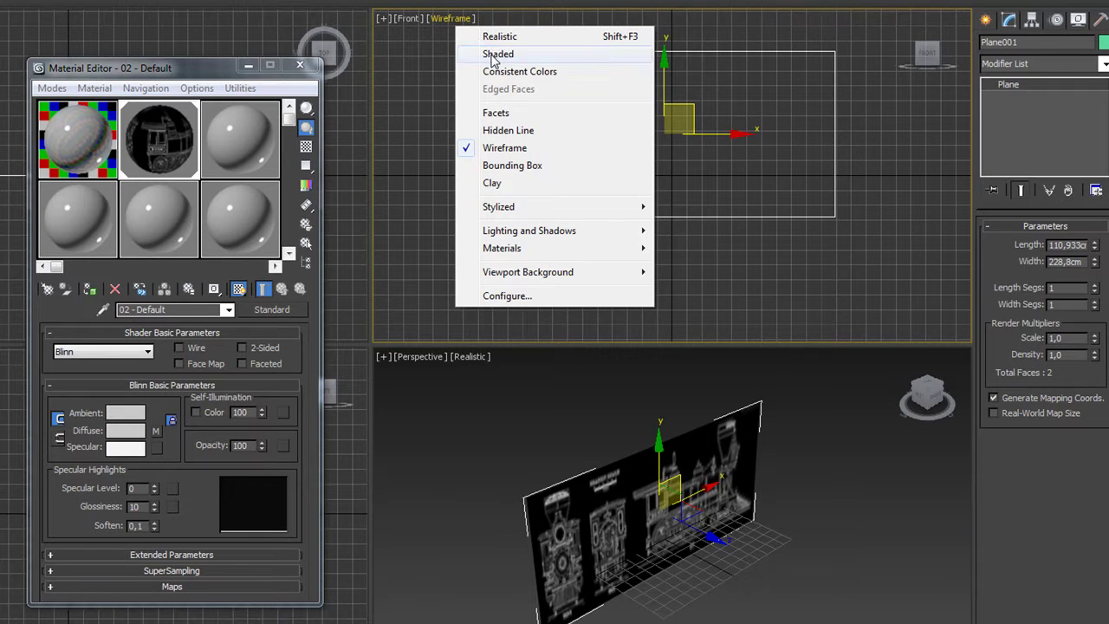
left_click(493, 54)
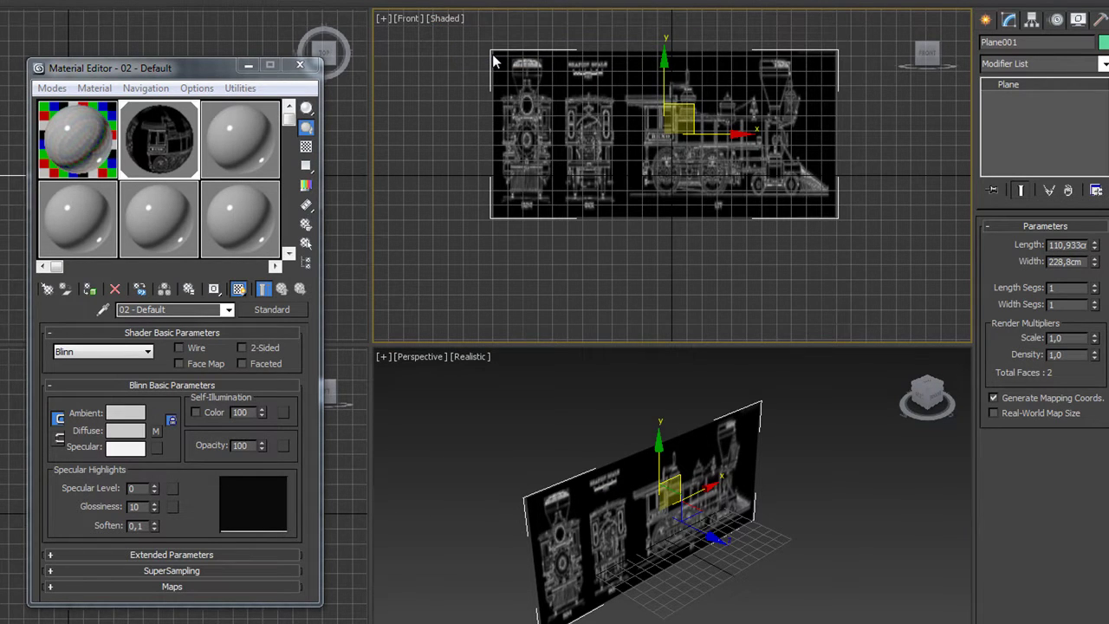
key("alt+w")
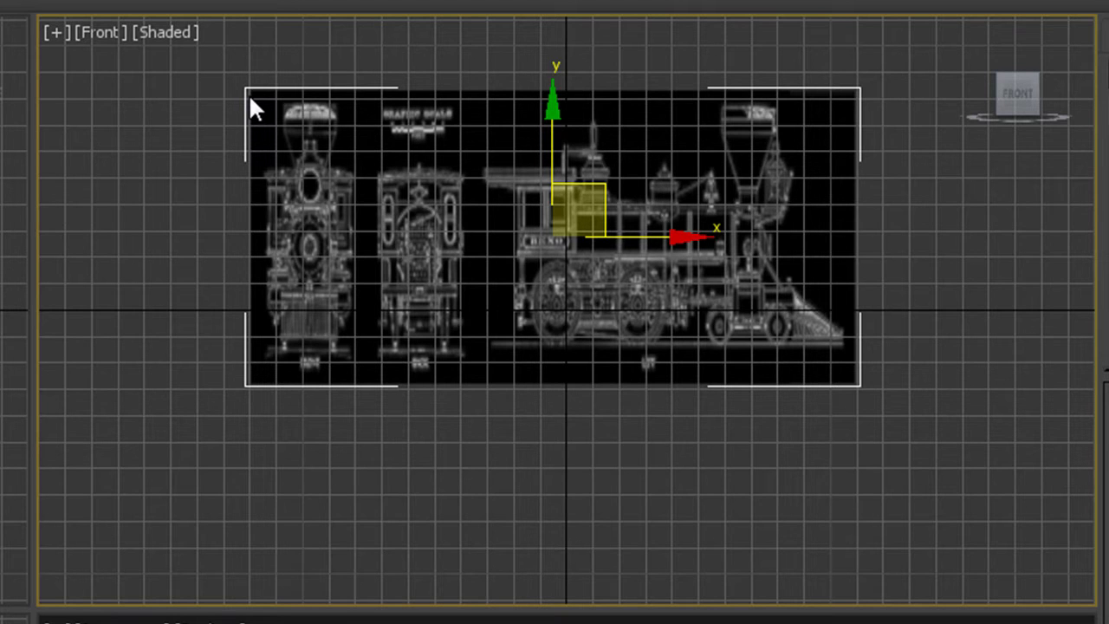
key("g")
middle_click_drag(256, 98, 261, 167)
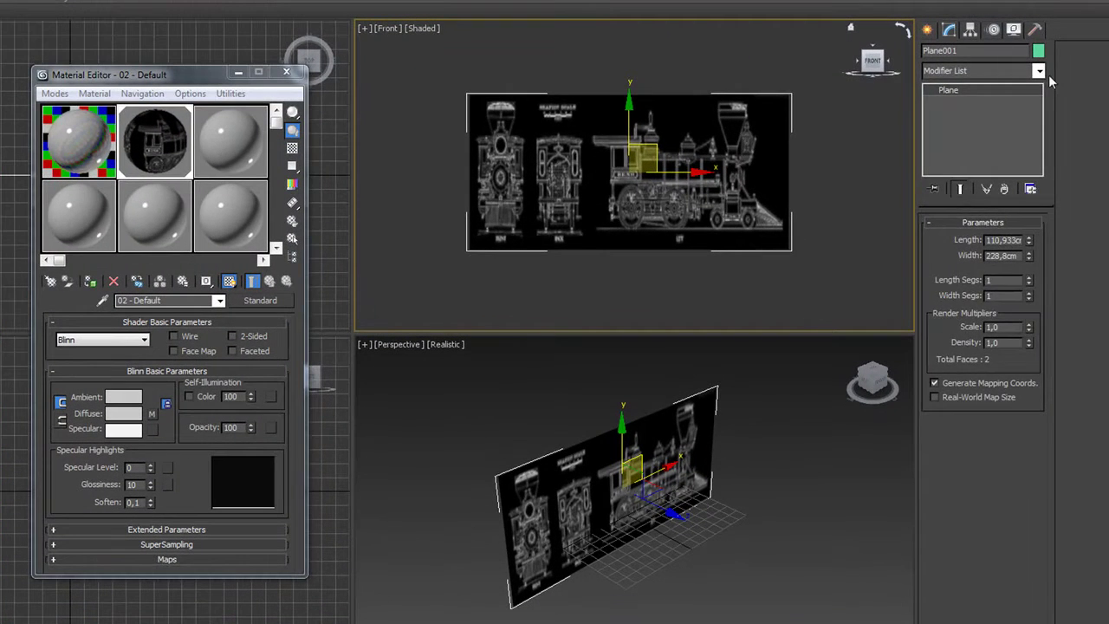
Step: Add a UVW Map modifier to Plane001 from the Modifier List
left_click(1038, 71)
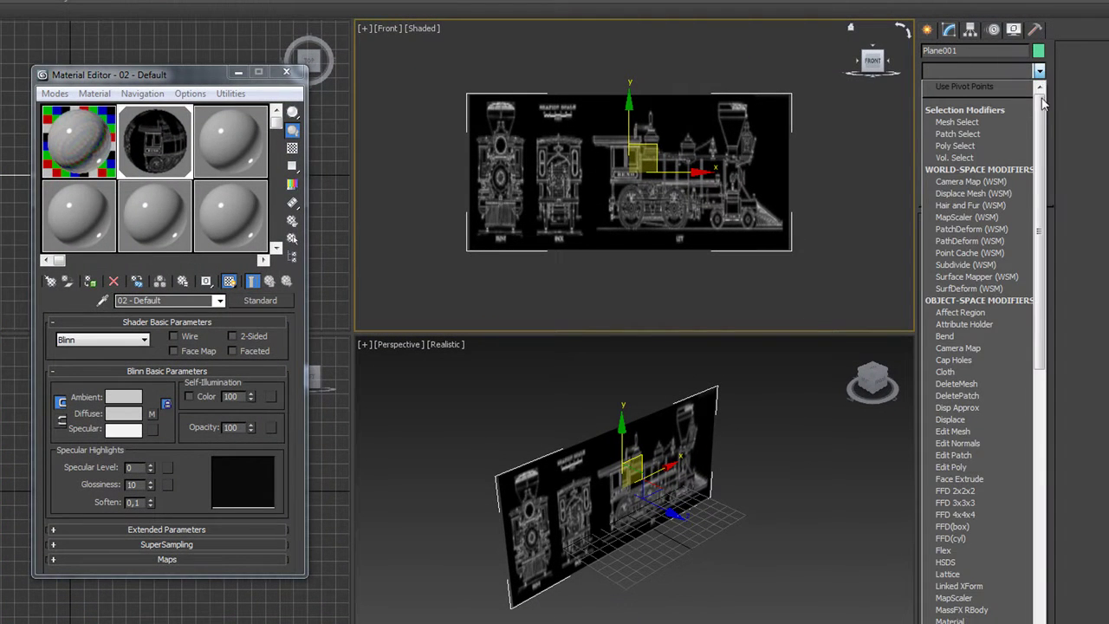
left_click_drag(1044, 128, 1047, 451)
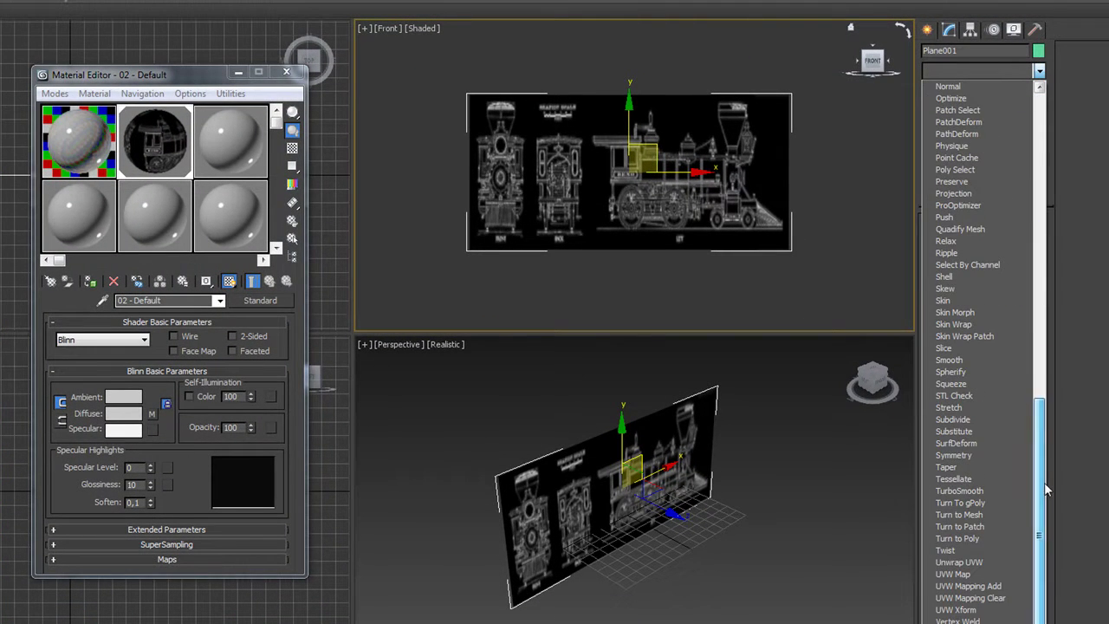
left_click(977, 577)
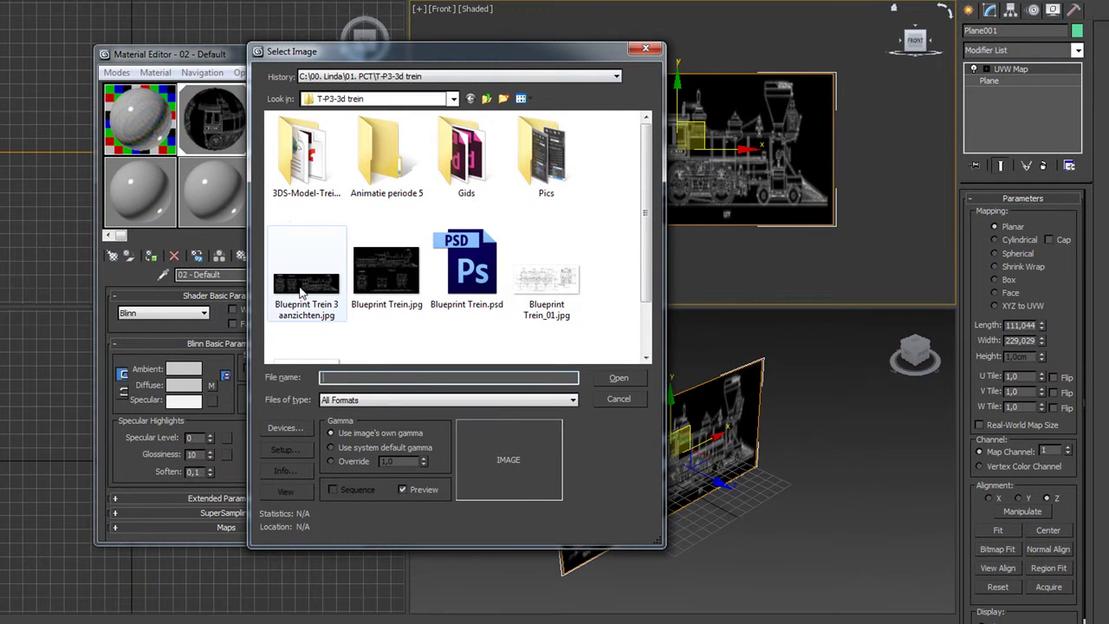
Step: Load Blueprint Trein 3 aanzichten.jpg onto the plane, giving a 368.779-wide UVW mapping
left_click(302, 292)
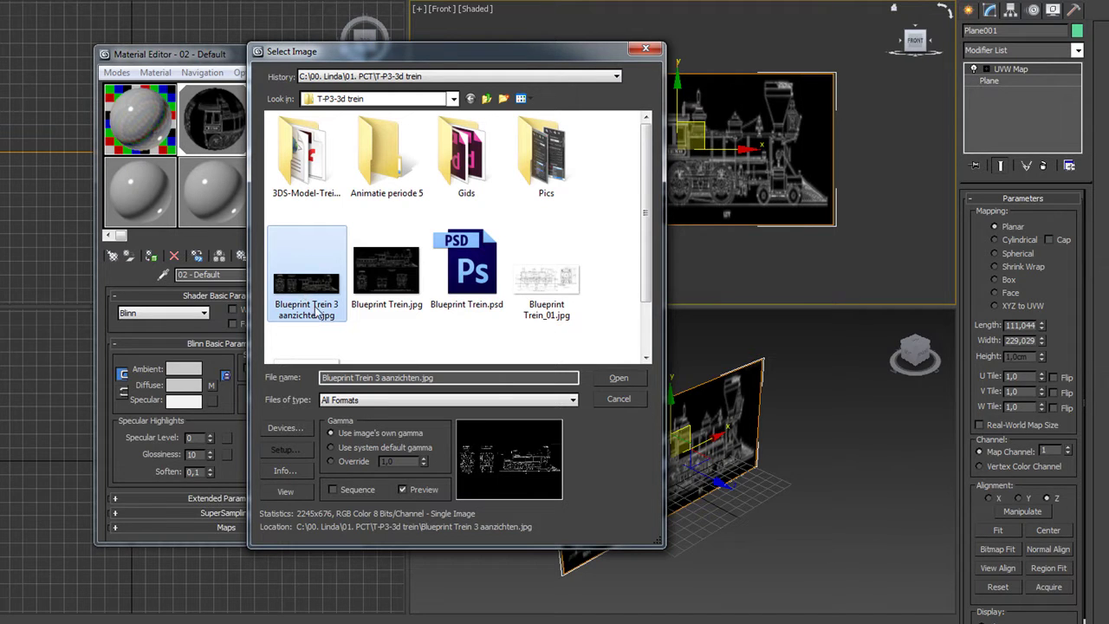
left_click(617, 381)
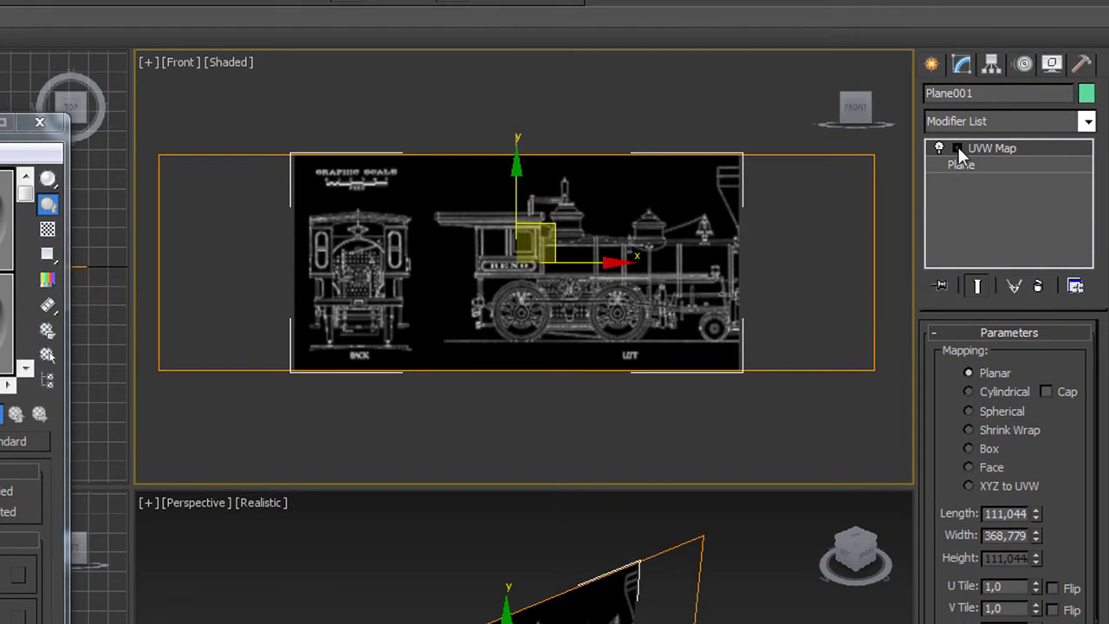
Step: Shift the UVW Map gizmo right along X in the Front view, then select the base Plane
left_click(956, 149)
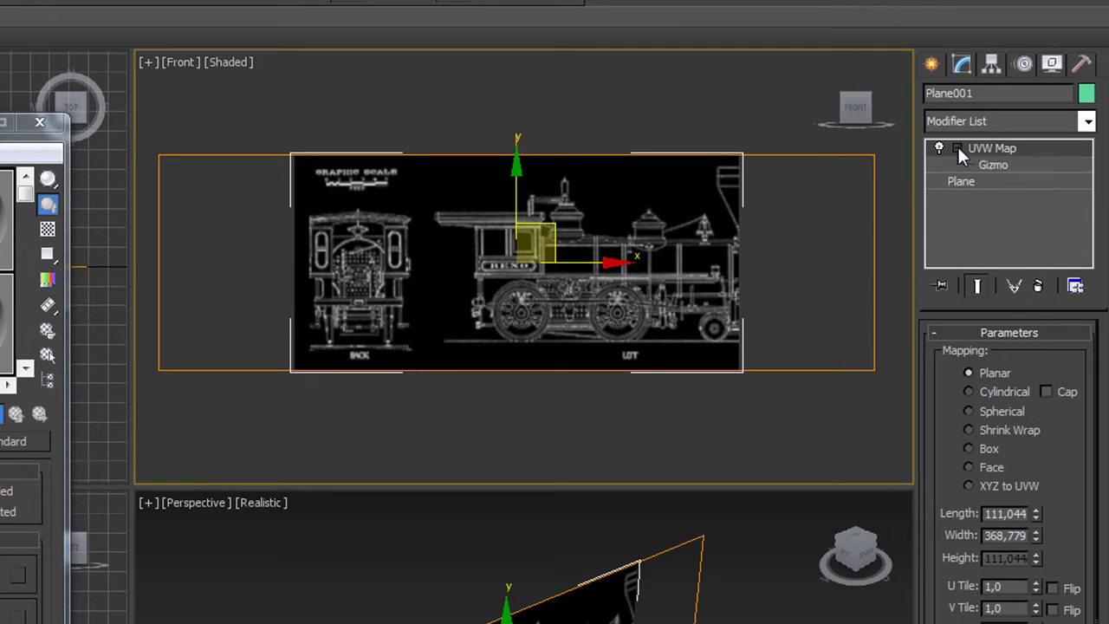
left_click(995, 167)
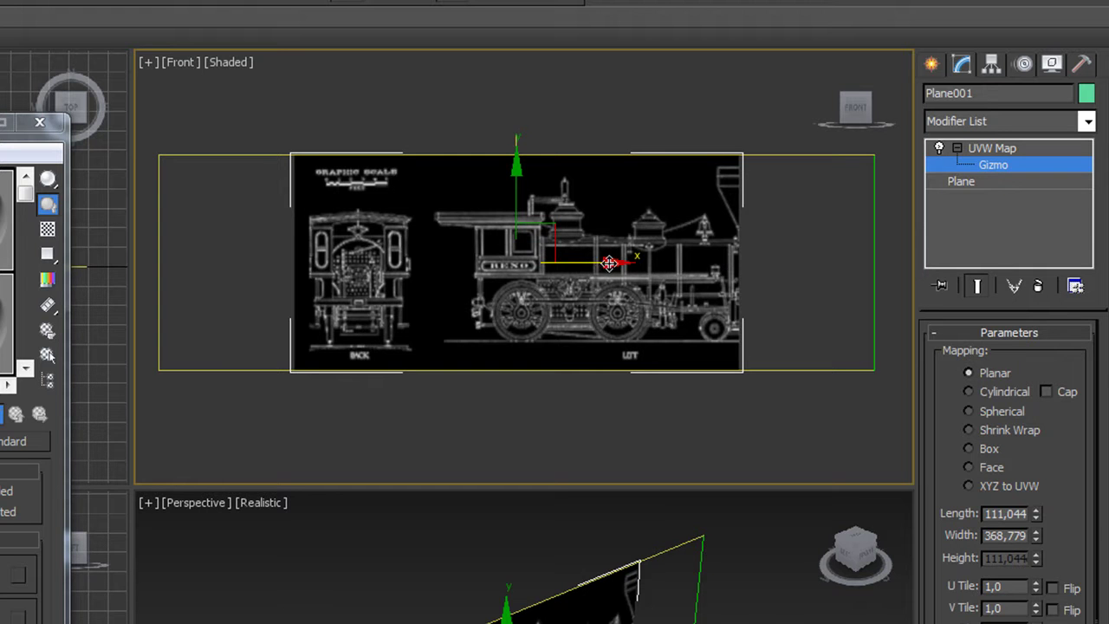
mouse_move(620, 263)
left_mouse_down()
mouse_move(822, 260)
mouse_move(743, 262)
left_mouse_up()
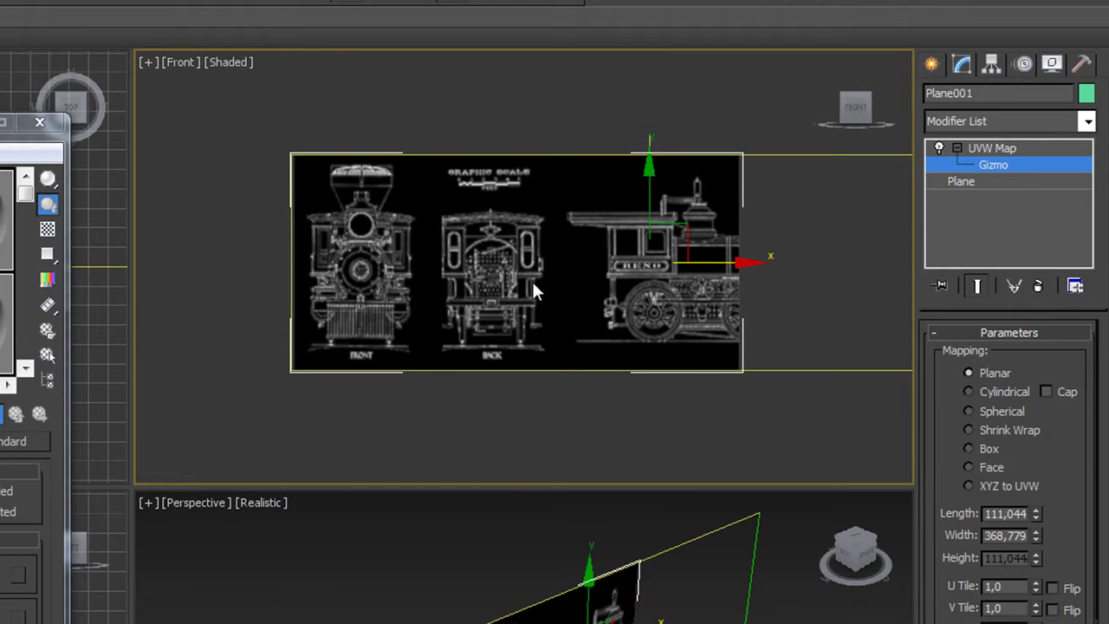
left_click(1034, 164)
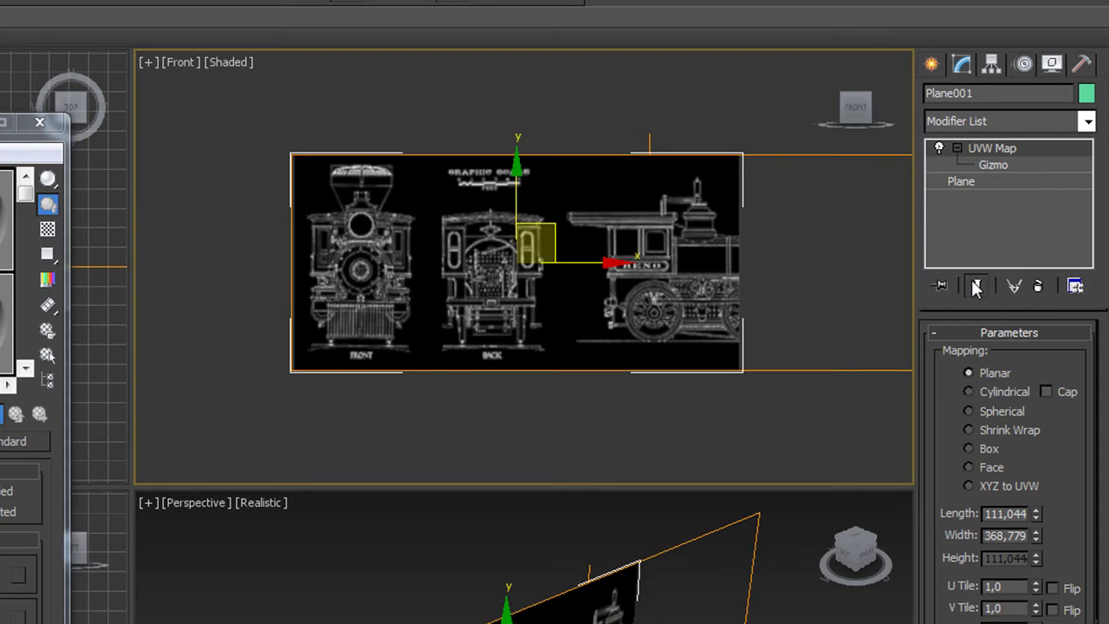
left_click(976, 287)
left_click(959, 181)
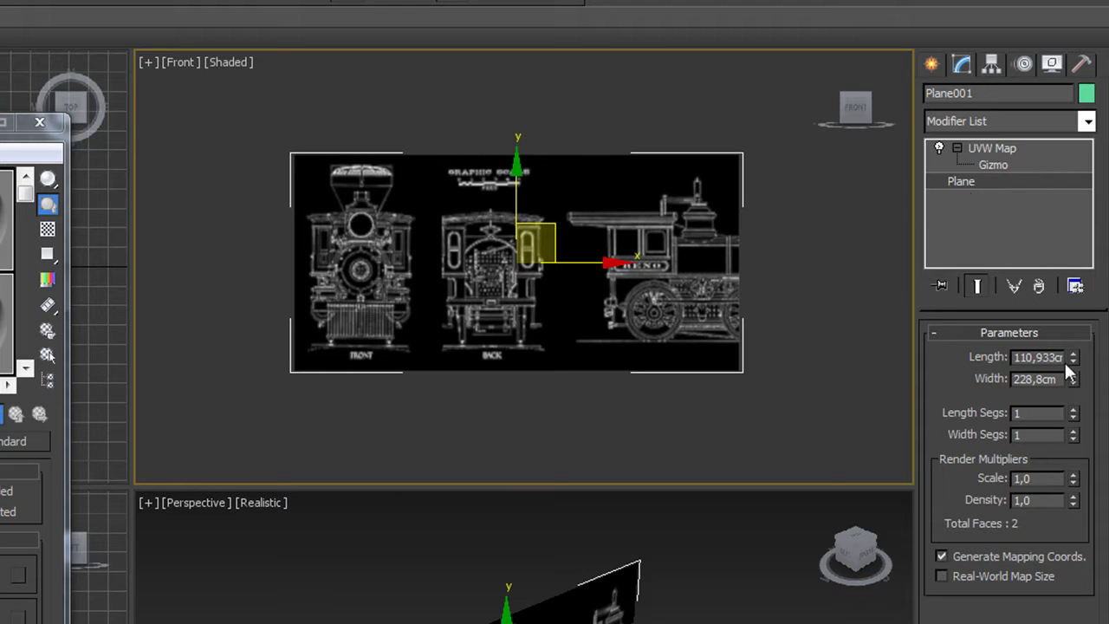
Step: Narrow the plane to 137.28 cm and move the UVW gizmo so FRONT and BACK fill it
left_click_drag(1072, 382, 1067, 435)
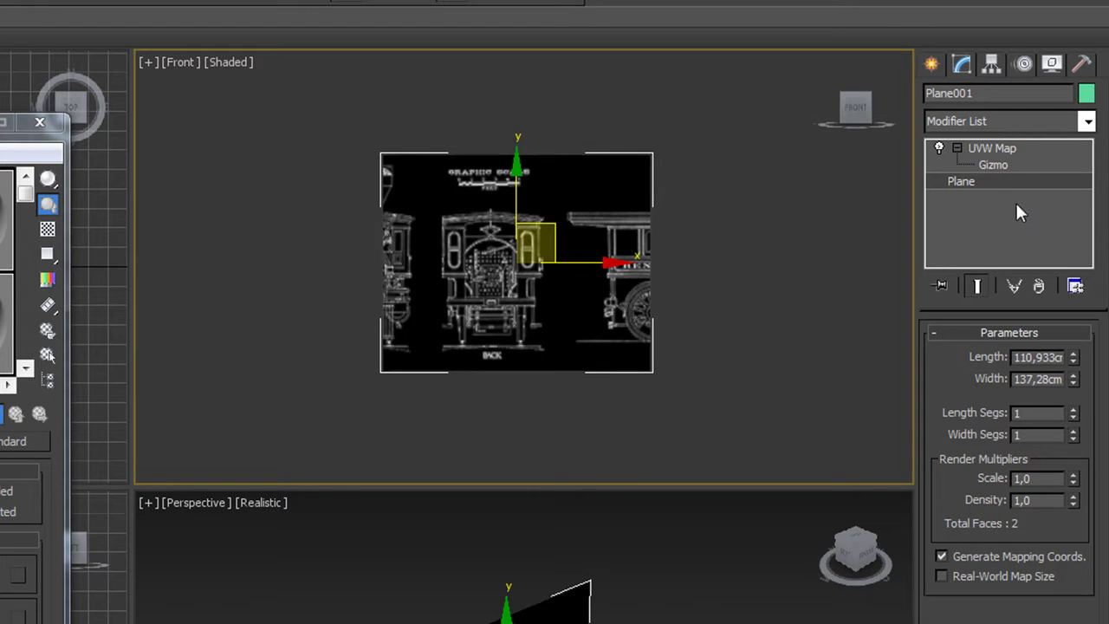
left_click(995, 165)
left_click_drag(723, 262, 815, 262)
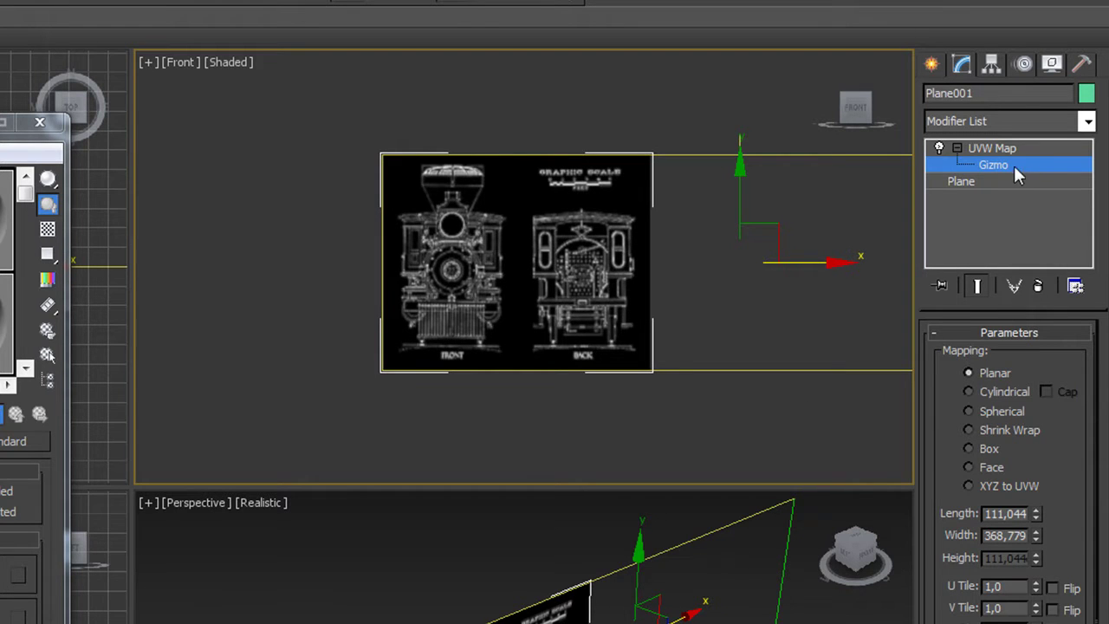
left_click(1040, 164)
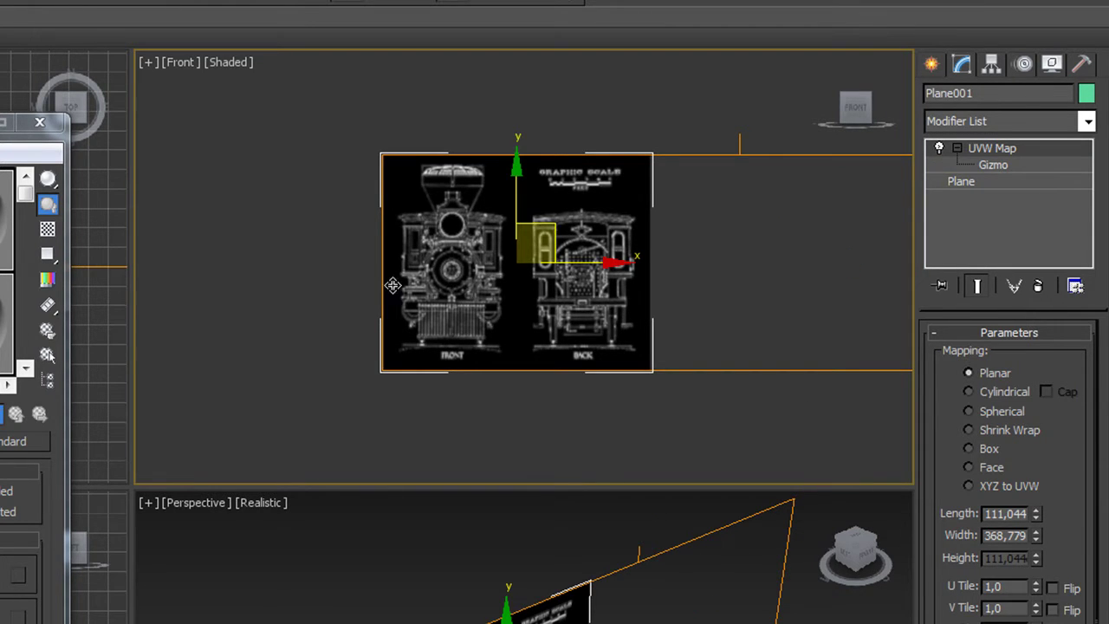
left_click(267, 287)
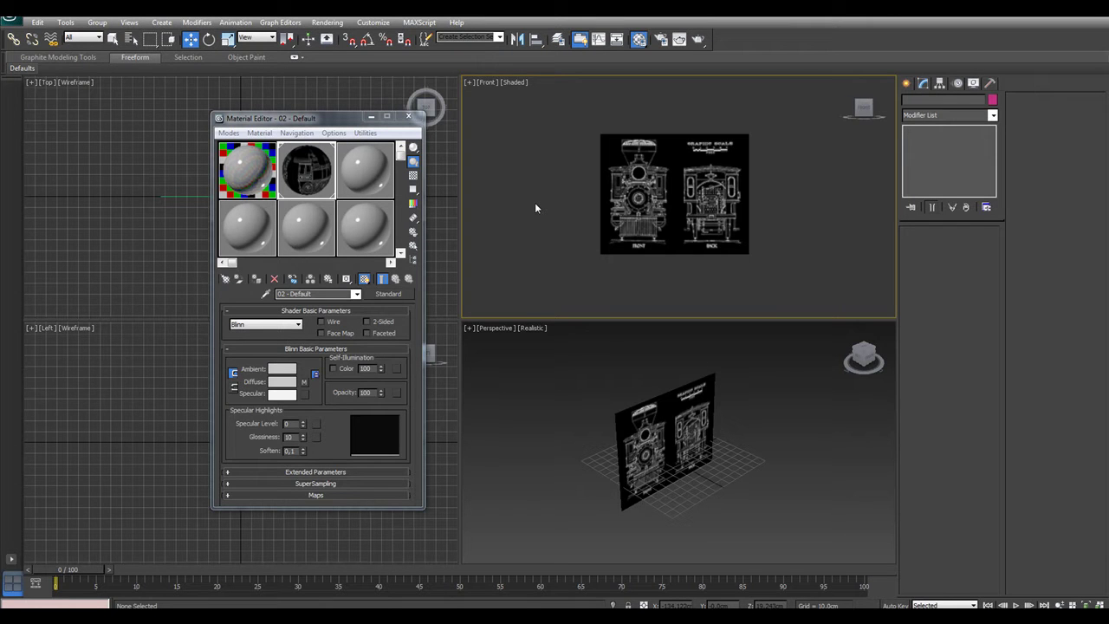
Step: Select the blueprint plane, nudge it slightly, and close the Material Editor
left_click(697, 178)
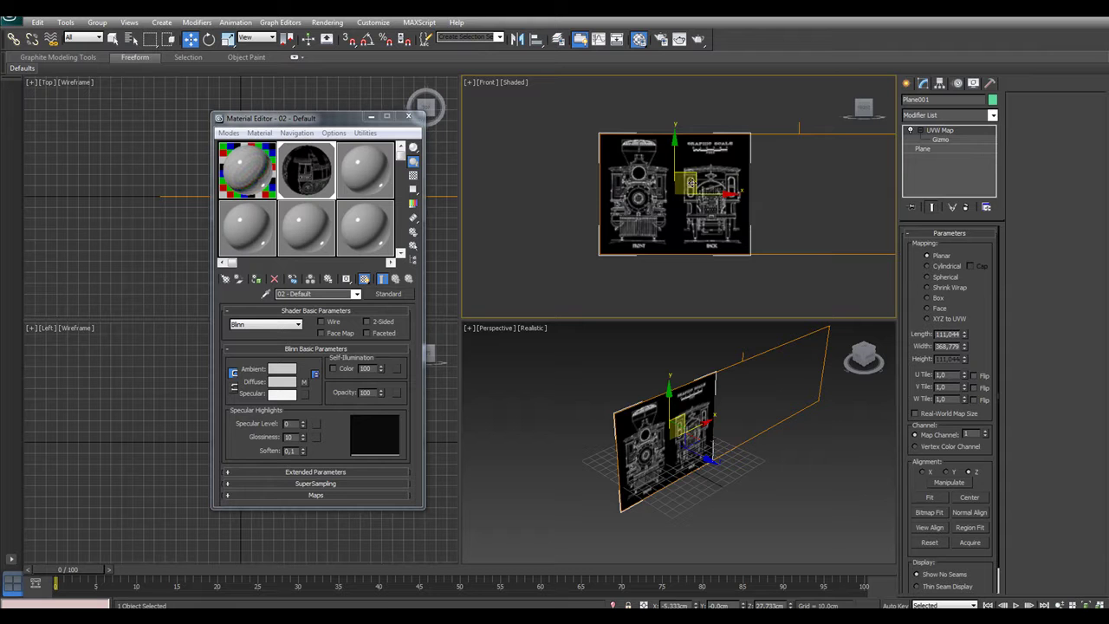
mouse_move(684, 179)
left_mouse_down()
mouse_move(670, 172)
mouse_move(689, 180)
left_mouse_up()
mouse_move(349, 120)
left_mouse_down()
mouse_move(319, 259)
mouse_move(295, 302)
left_mouse_up()
left_click(358, 290)
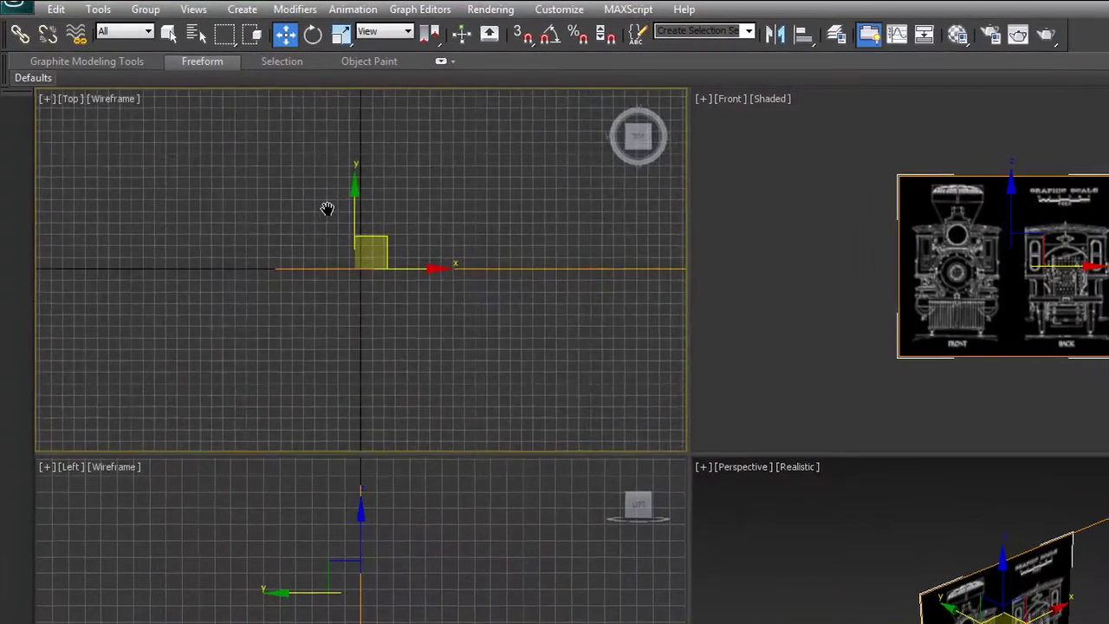
Step: Move the FRONT/BACK blueprint plane back along Y in the Top view, behind the origin
scroll(257, 178, "down", 3)
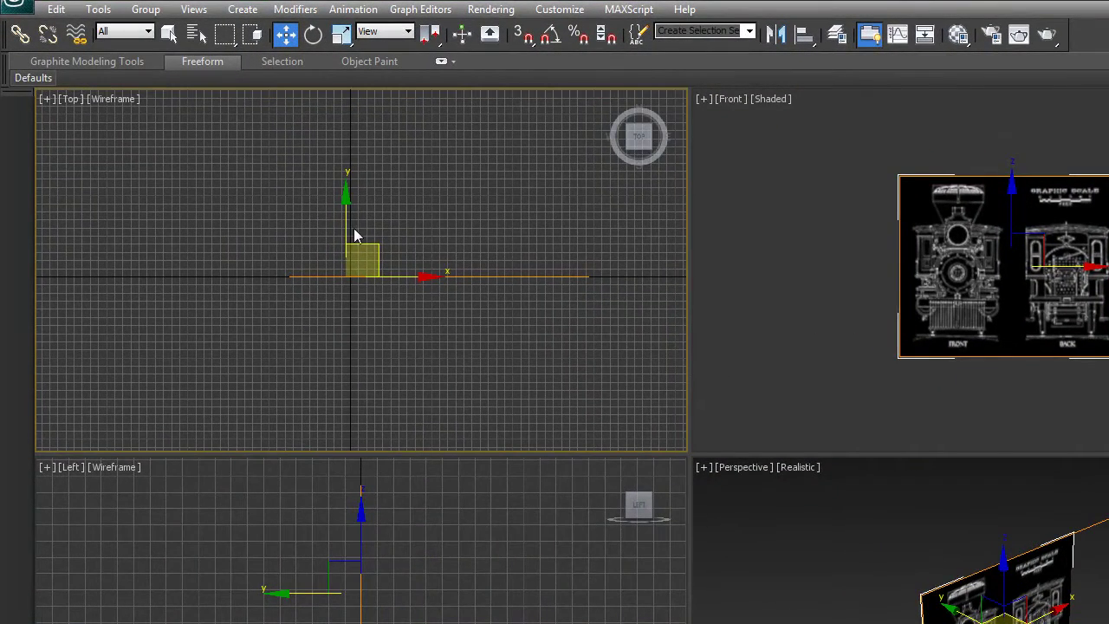
left_click_drag(346, 229, 345, 154)
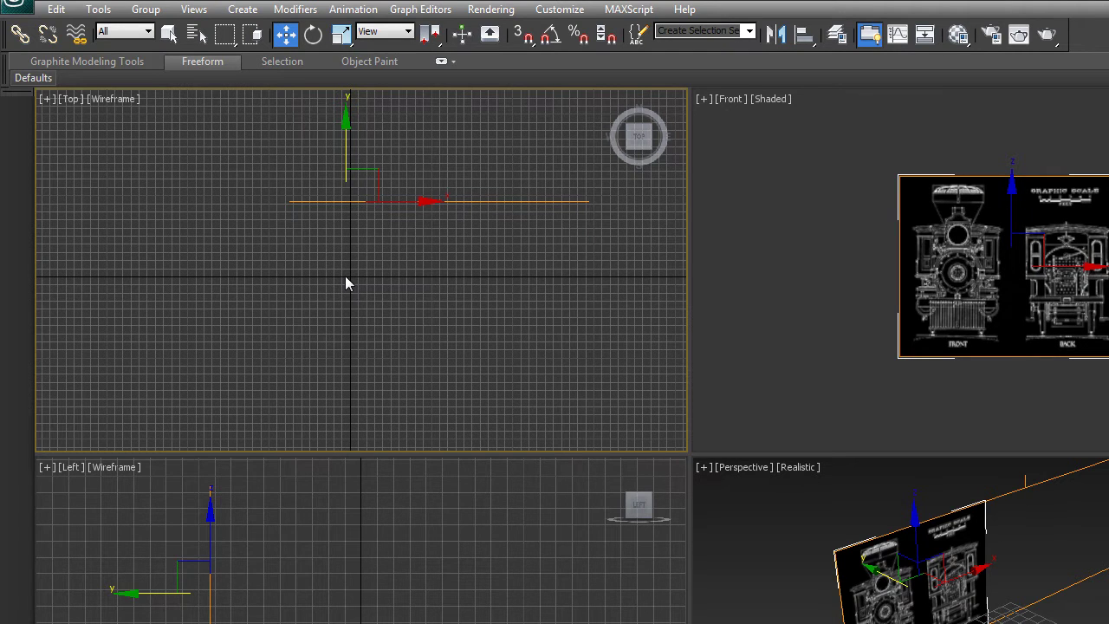
left_click_drag(346, 160, 344, 149)
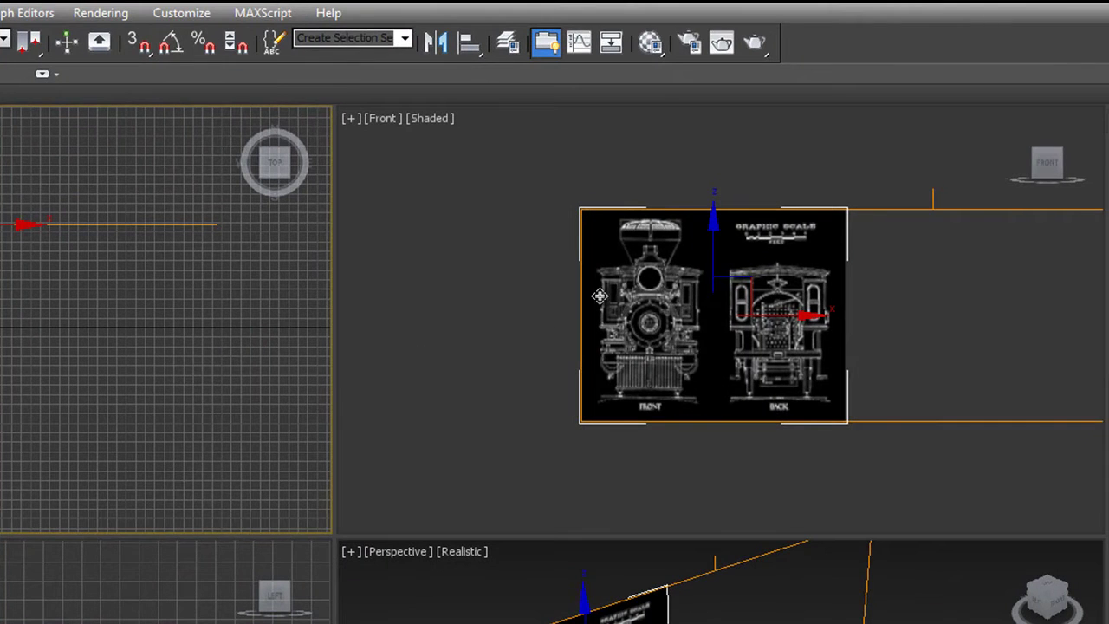
left_click(631, 295)
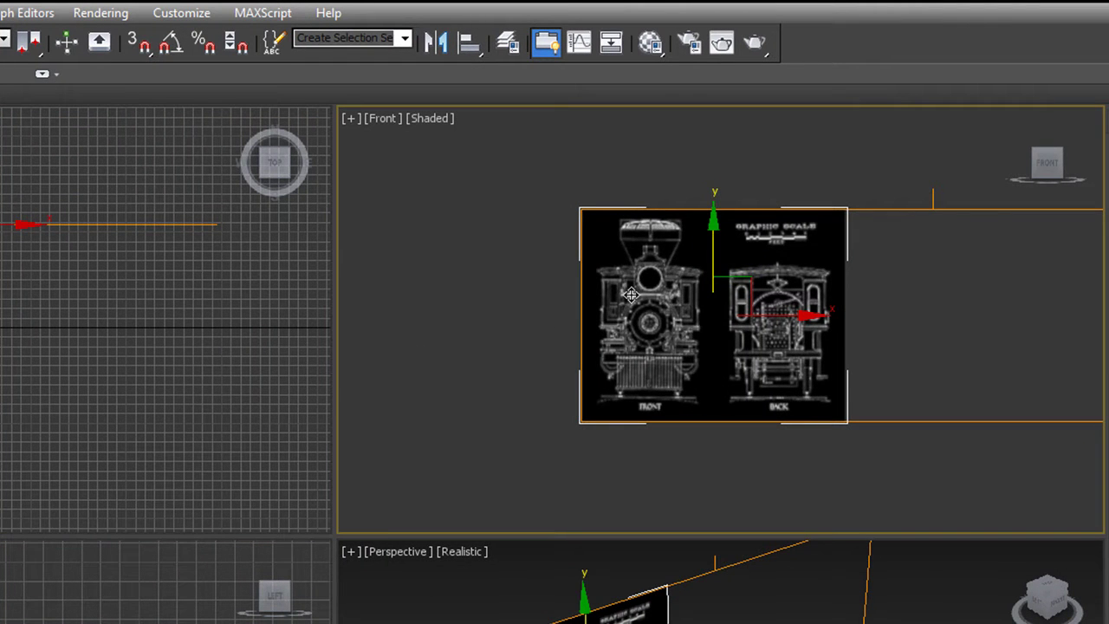
right_click(631, 294)
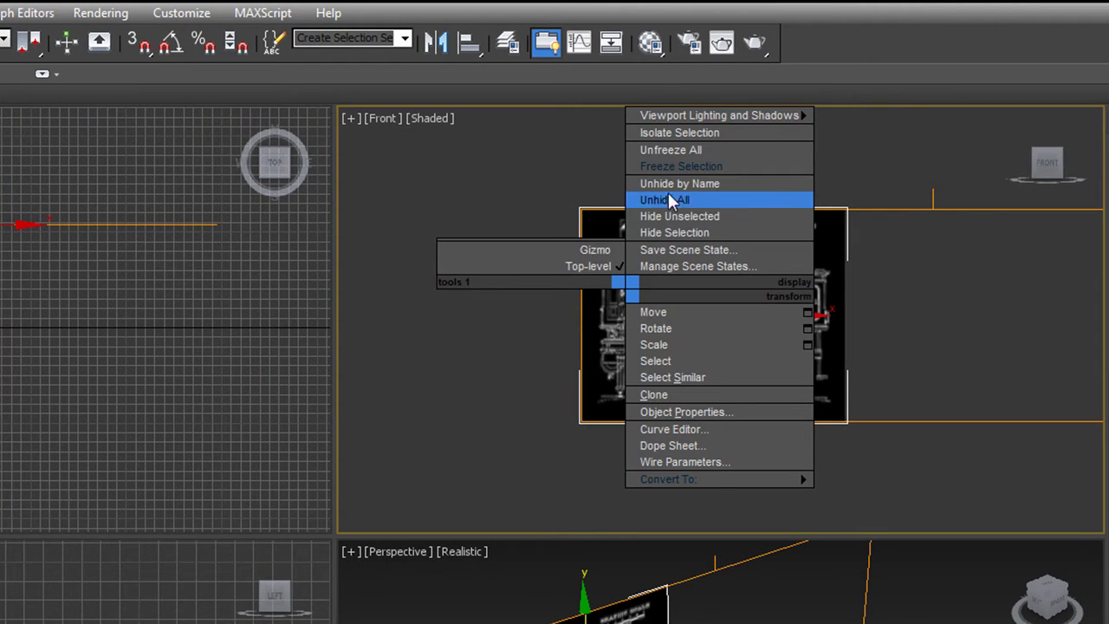
left_click(673, 168)
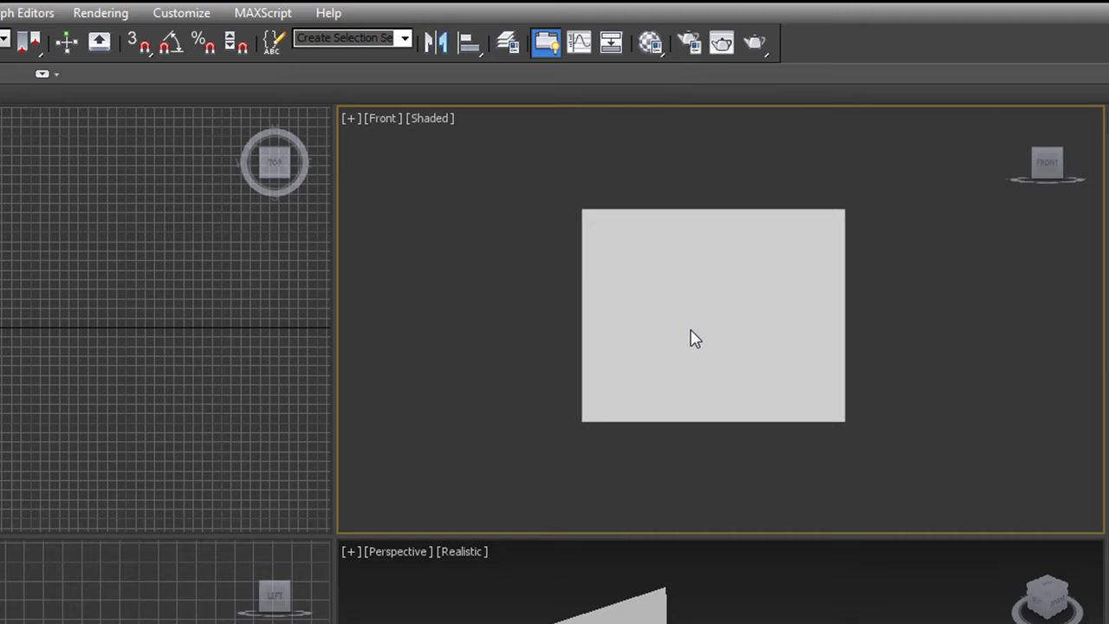
right_click(693, 338)
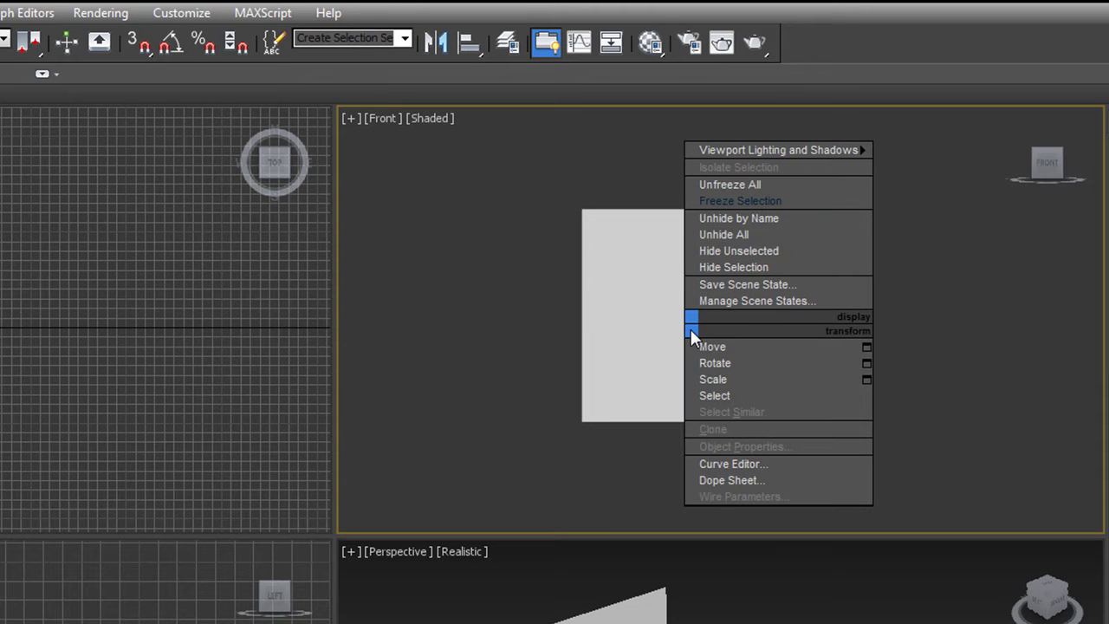
left_click(711, 182)
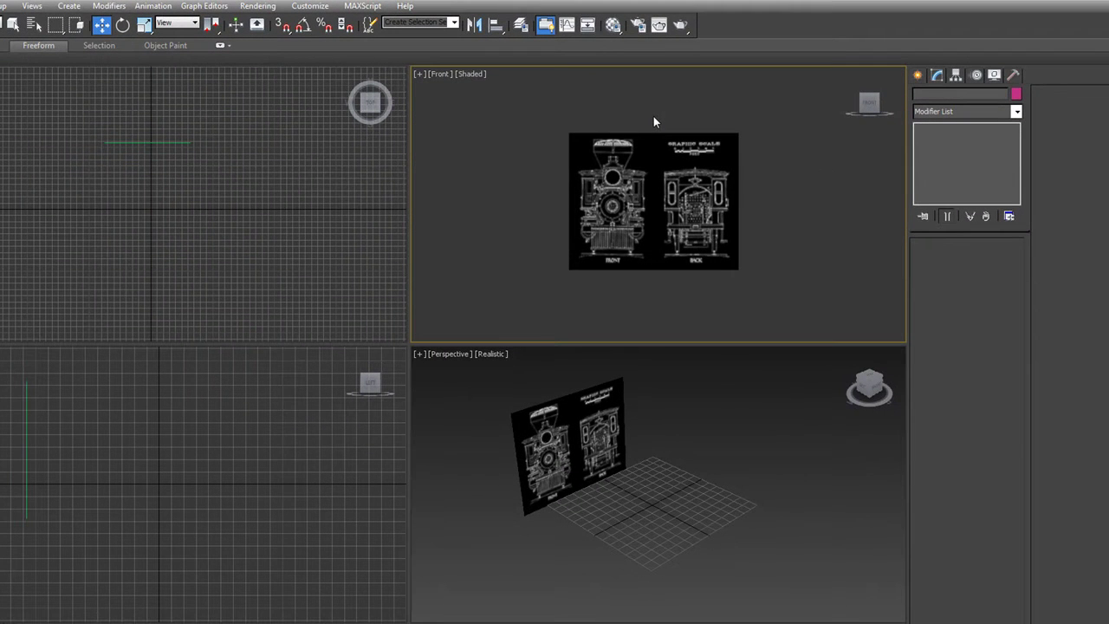
Step: Select Plane001 and freeze it from the Display panel, keeping its blueprint texture visible
left_click(624, 179)
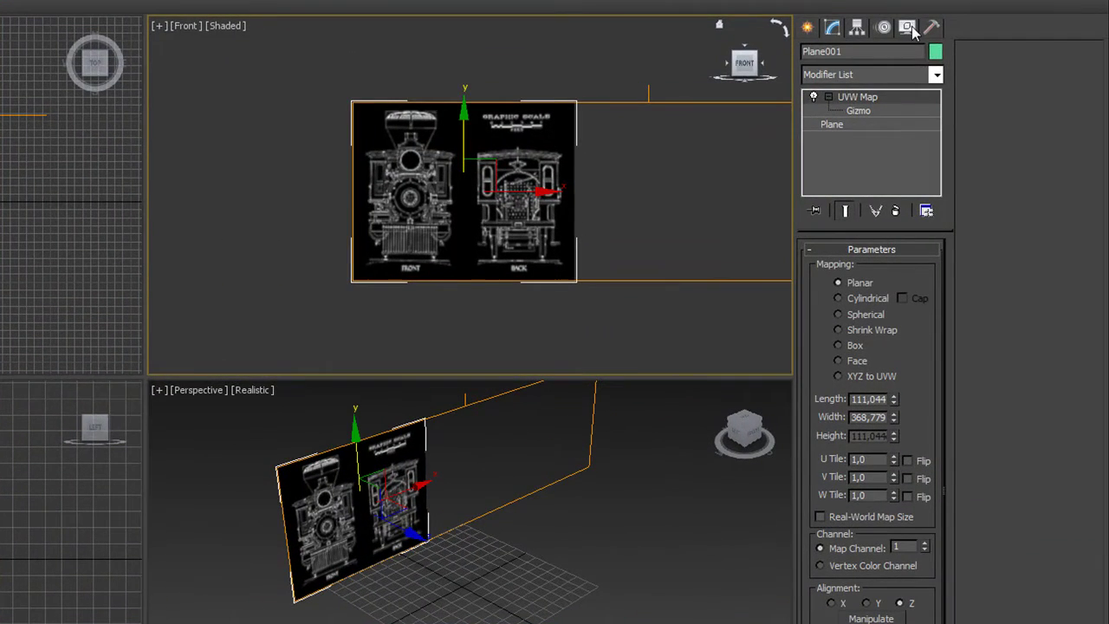
left_click(907, 27)
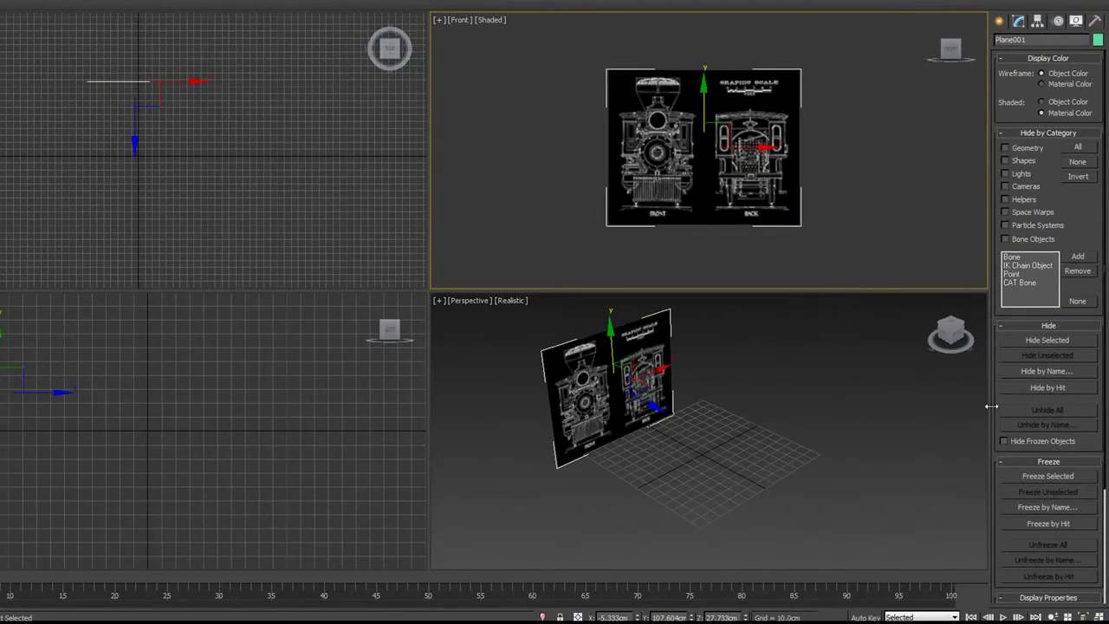
left_click_drag(990, 404, 929, 410)
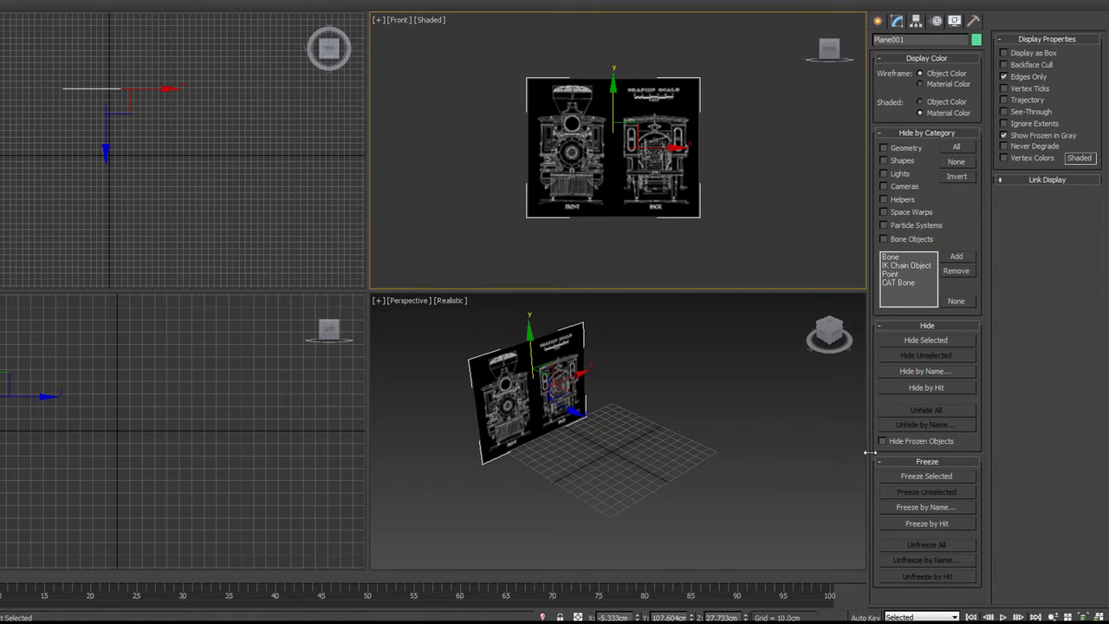
mouse_move(868, 454)
left_mouse_down()
mouse_move(1009, 447)
mouse_move(887, 447)
left_mouse_up()
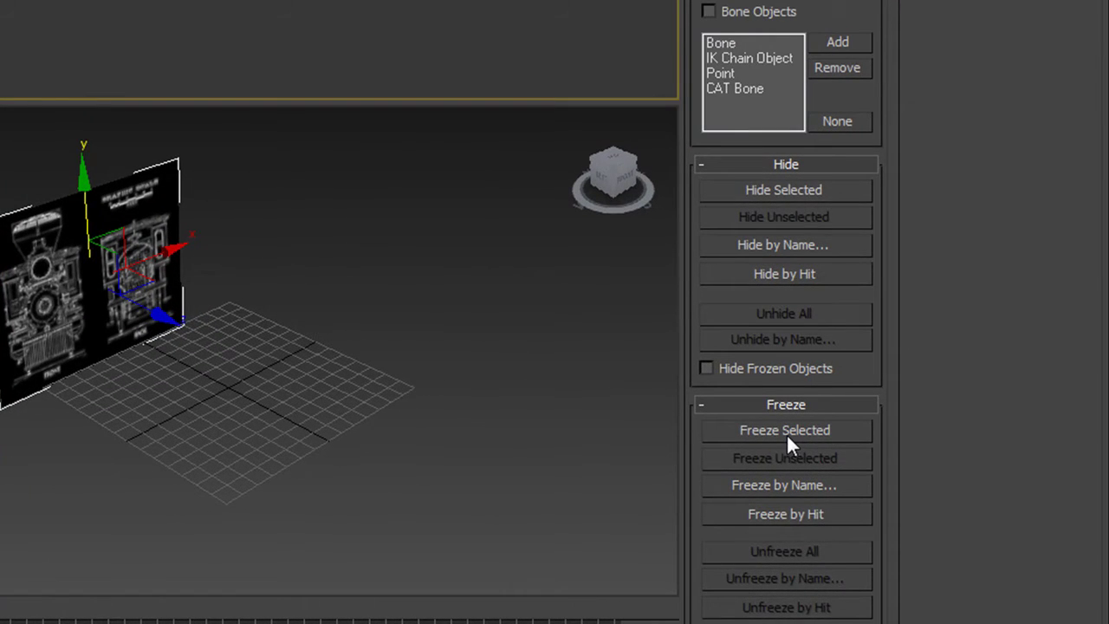
left_click(787, 433)
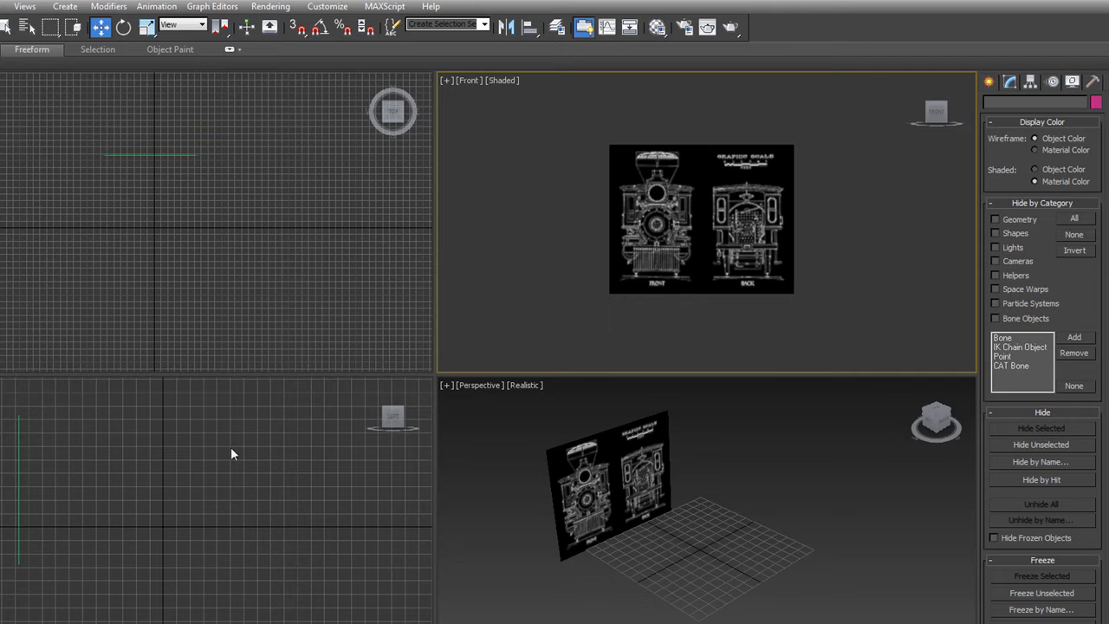
Step: Unfreeze all objects, reselect the blueprint plane, and switch to Select and Rotate
right_click(705, 247)
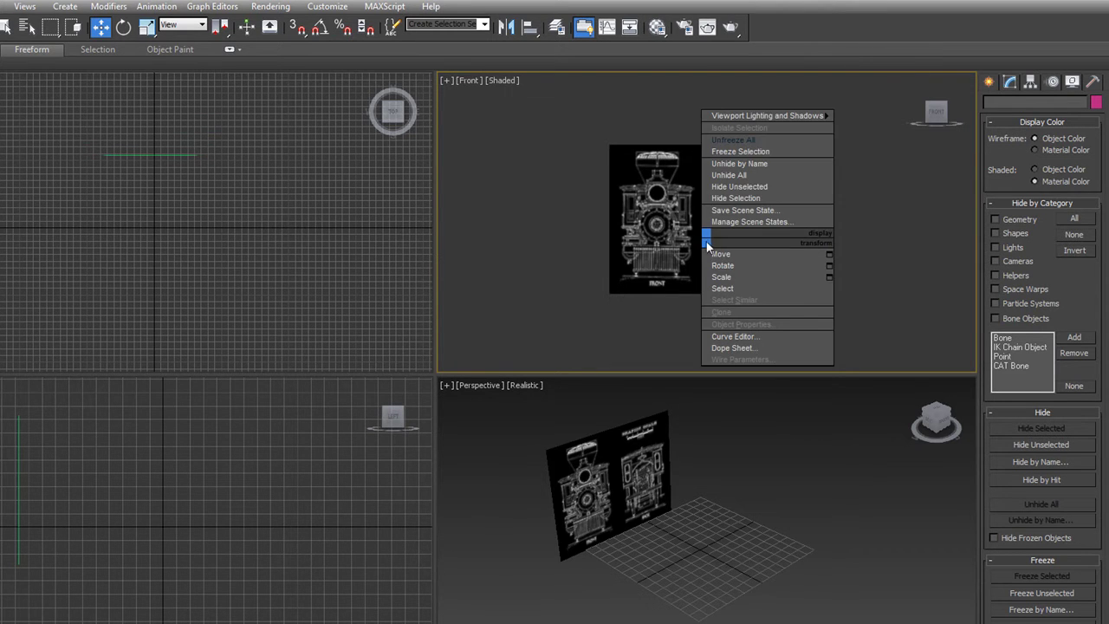
left_click(738, 140)
left_click(713, 178)
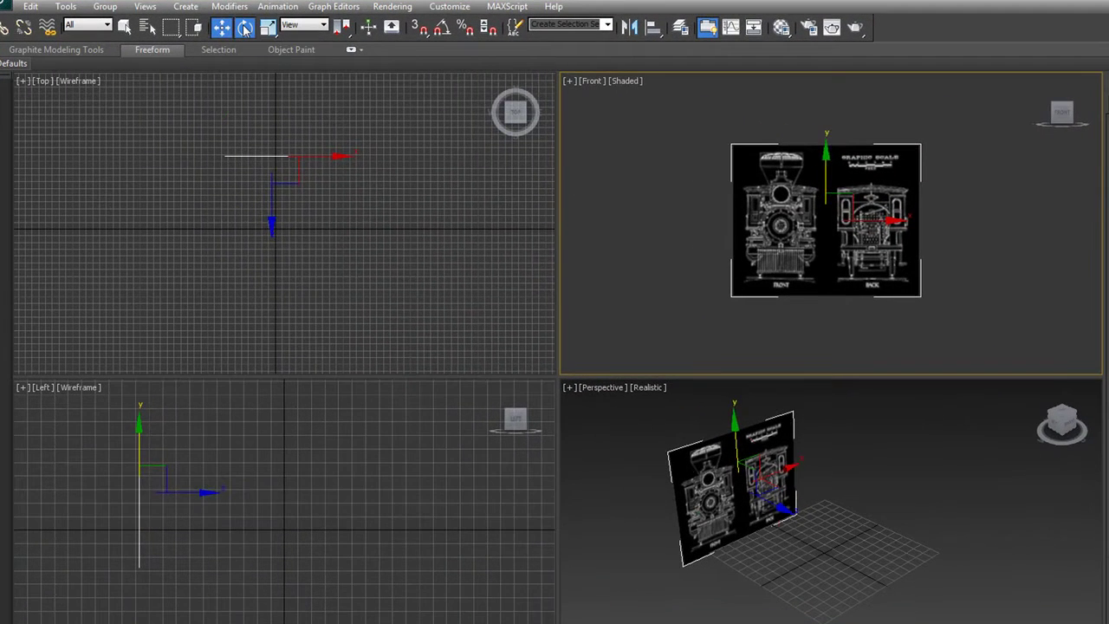
left_click(212, 38)
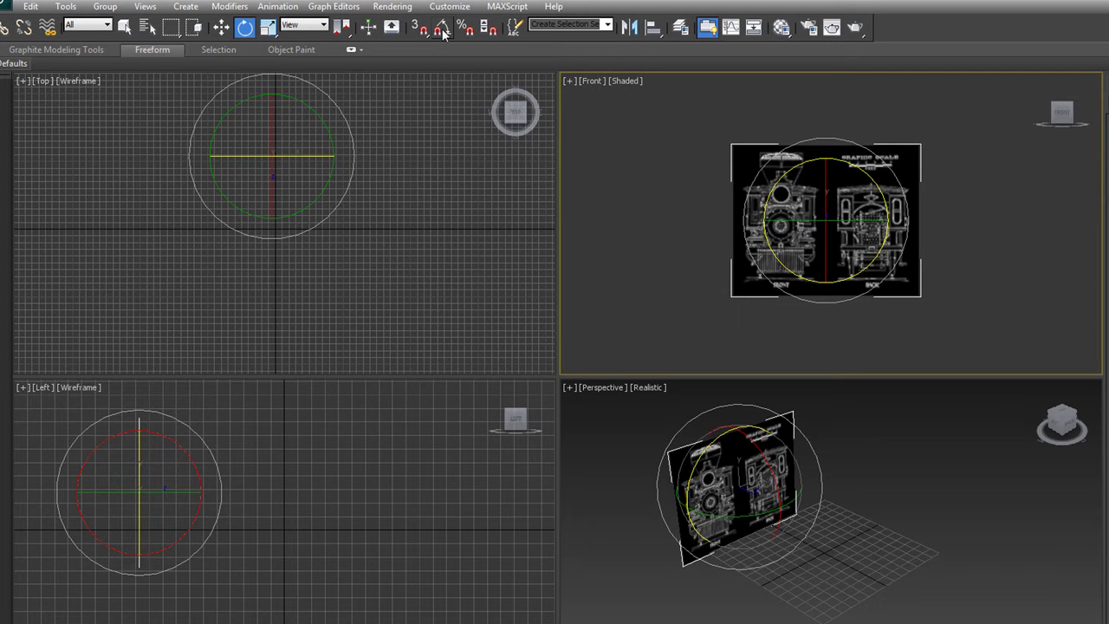
Step: With angle snap on, Shift-rotate the plane -90° to create the copy Plane002
left_click(442, 30)
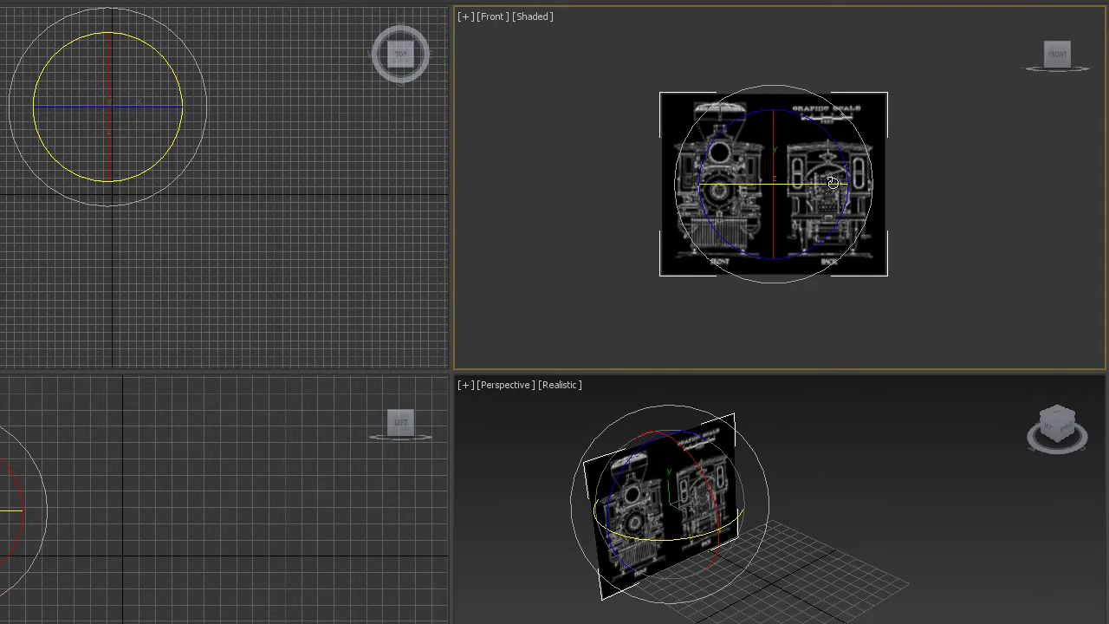
mouse_move(830, 184)
left_mouse_down("shift")
mouse_move(751, 183)
mouse_move(787, 100)
left_mouse_up("shift")
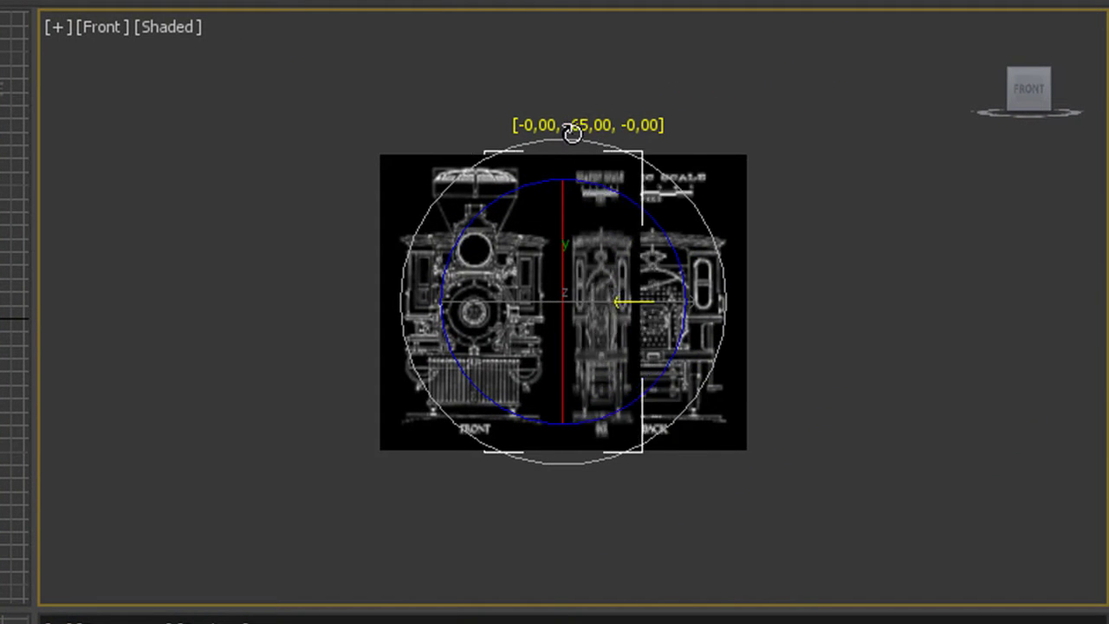
left_click_drag(585, 162, 563, 237, "shift")
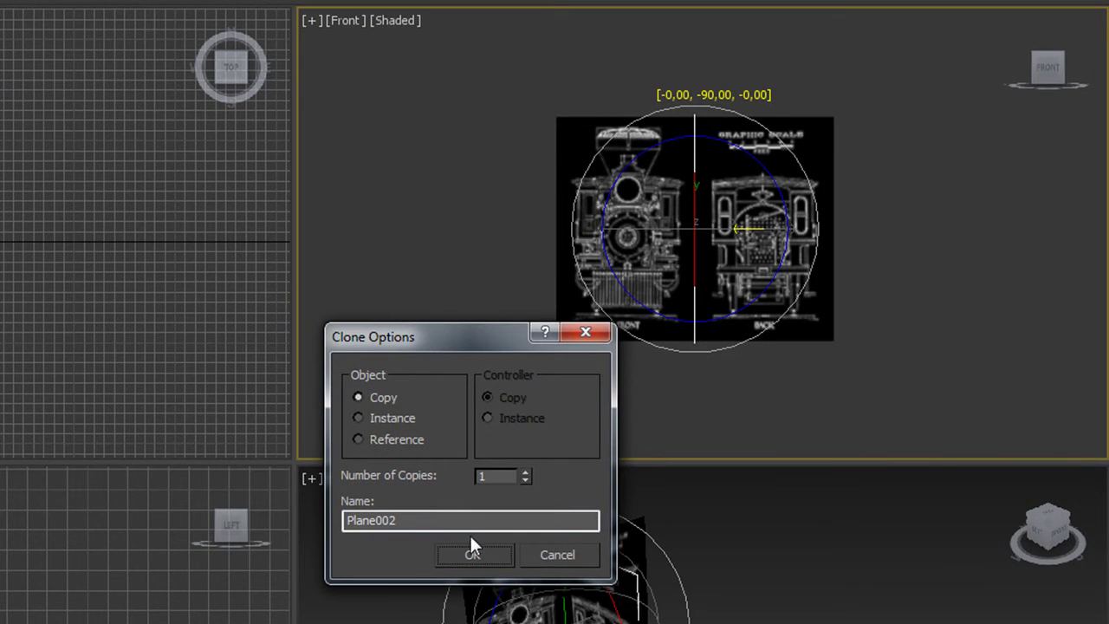
left_click(470, 554)
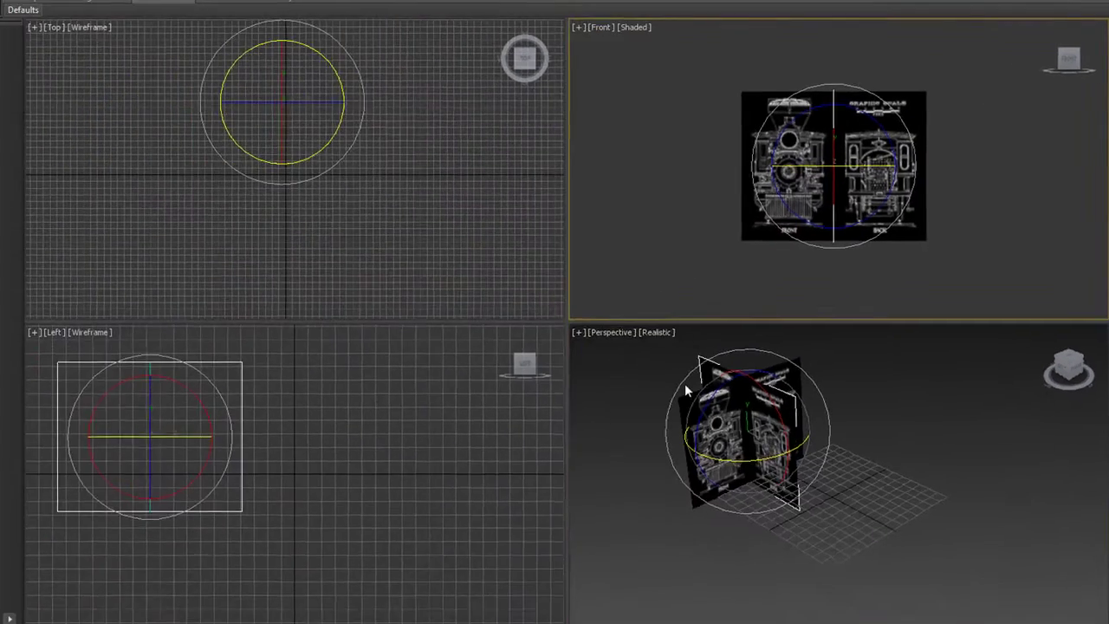
left_click(810, 528)
Step: Move Plane002 along X and Y until its edge meets Plane001's end at a right angle
middle_click_drag(811, 528, 825, 526, "alt")
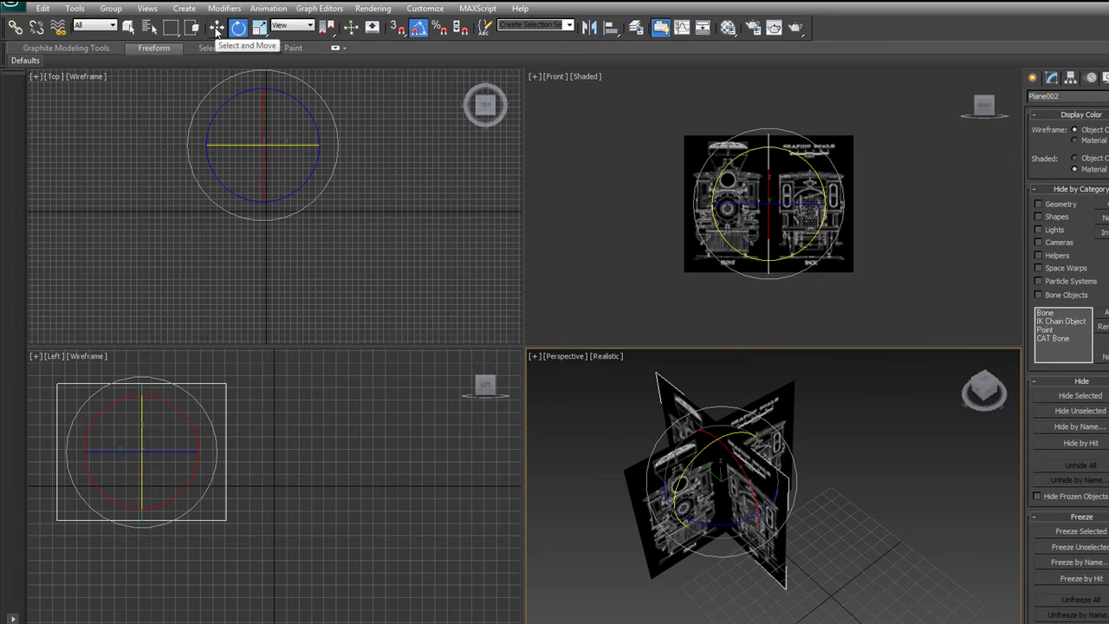
left_click(215, 28)
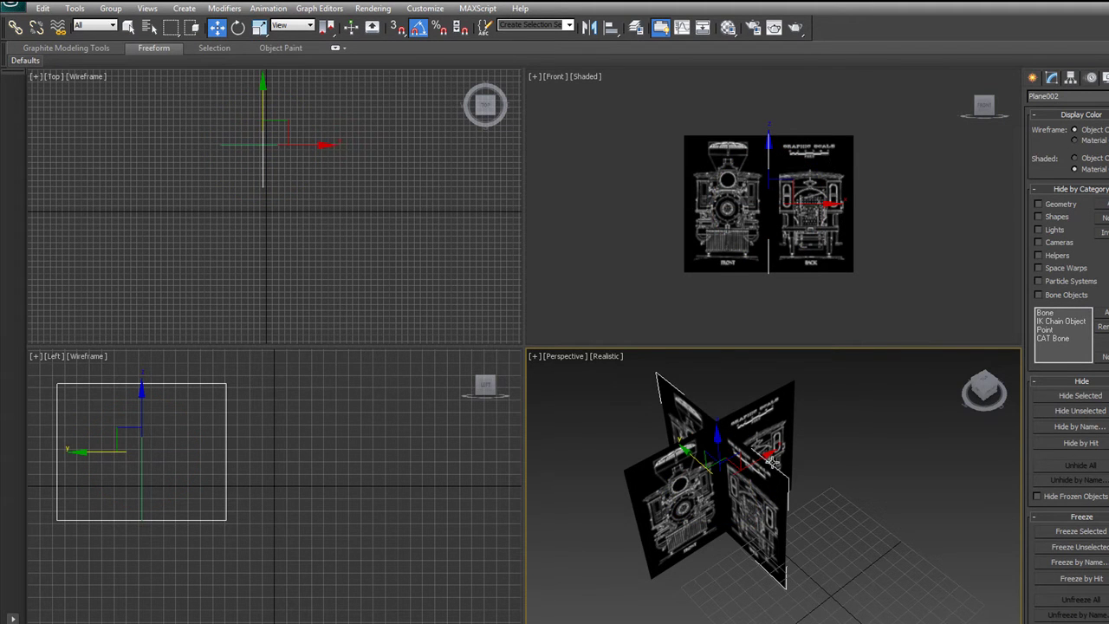
left_click_drag(767, 456, 847, 419)
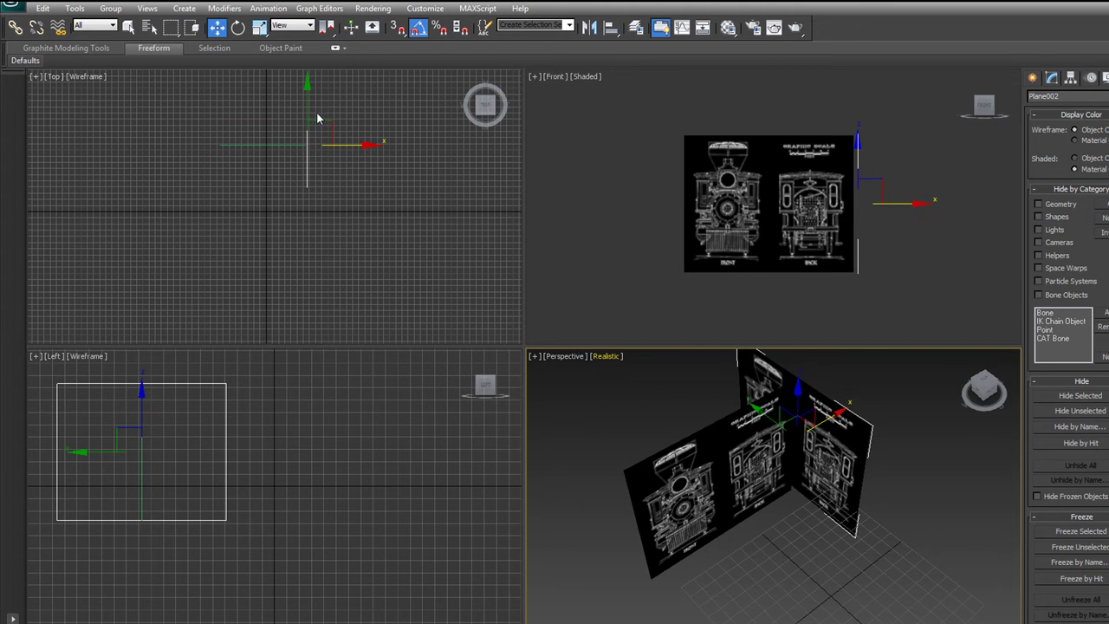
left_click_drag(306, 102, 306, 176)
scroll(306, 176, "up", 3)
middle_click_drag(307, 176, 262, 216)
scroll(282, 186, "down", 2)
scroll(299, 177, "down", 1)
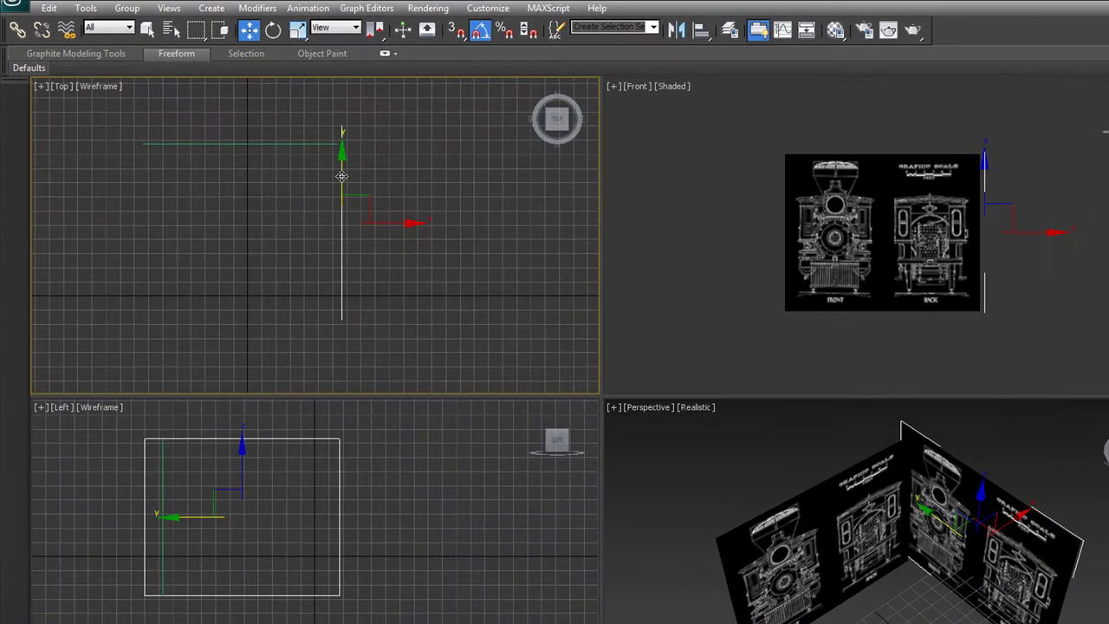
left_click_drag(334, 222, 354, 194)
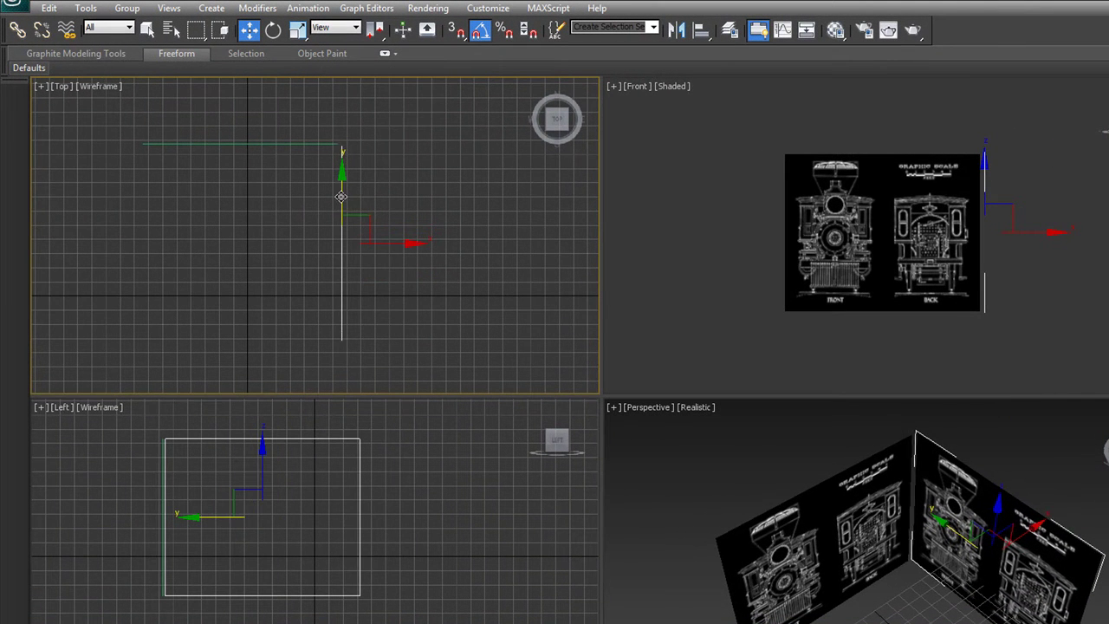
middle_click_drag(354, 194, 401, 308)
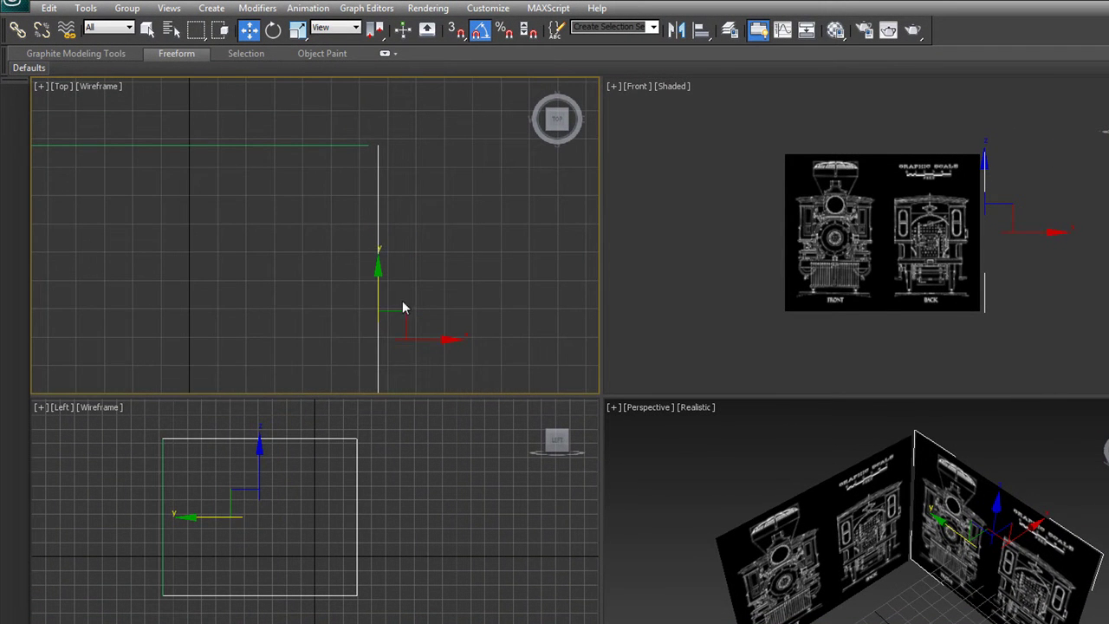
left_click_drag(427, 335, 418, 336)
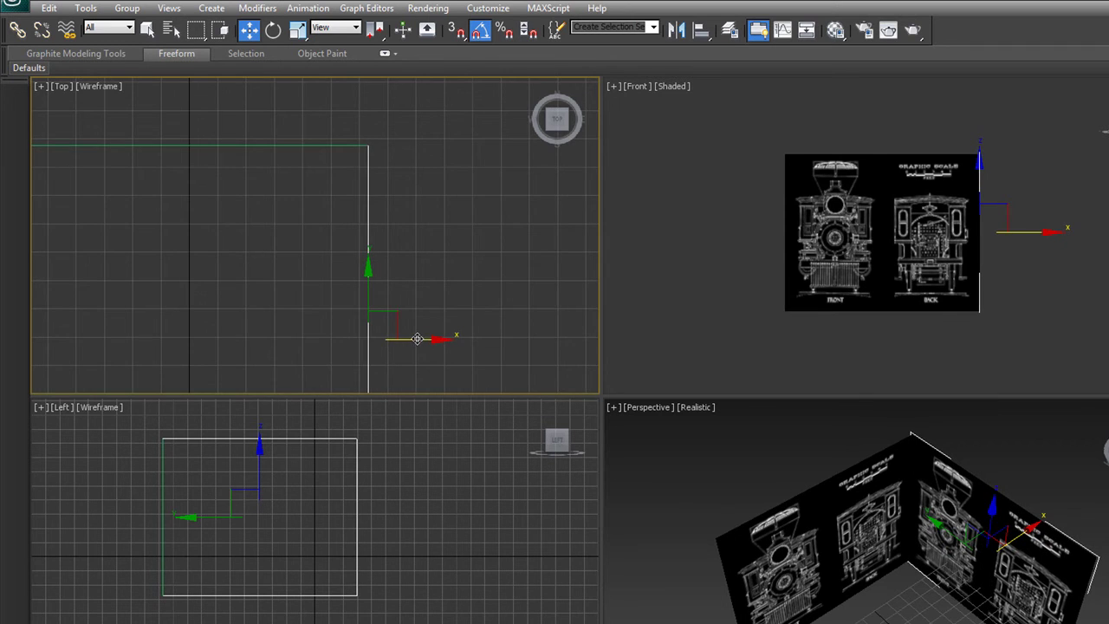
middle_click_drag(299, 246, 390, 151)
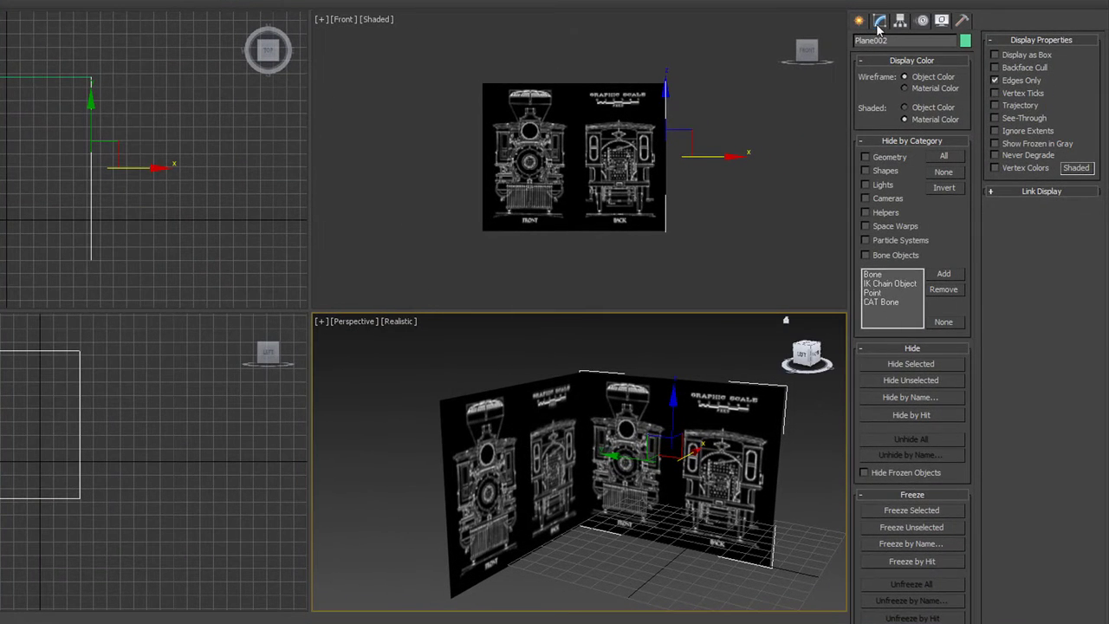
Step: Shift Plane002's UVW Map gizmo along Y and widen the plane from 137.28 to 208.666 cm
left_click(880, 22)
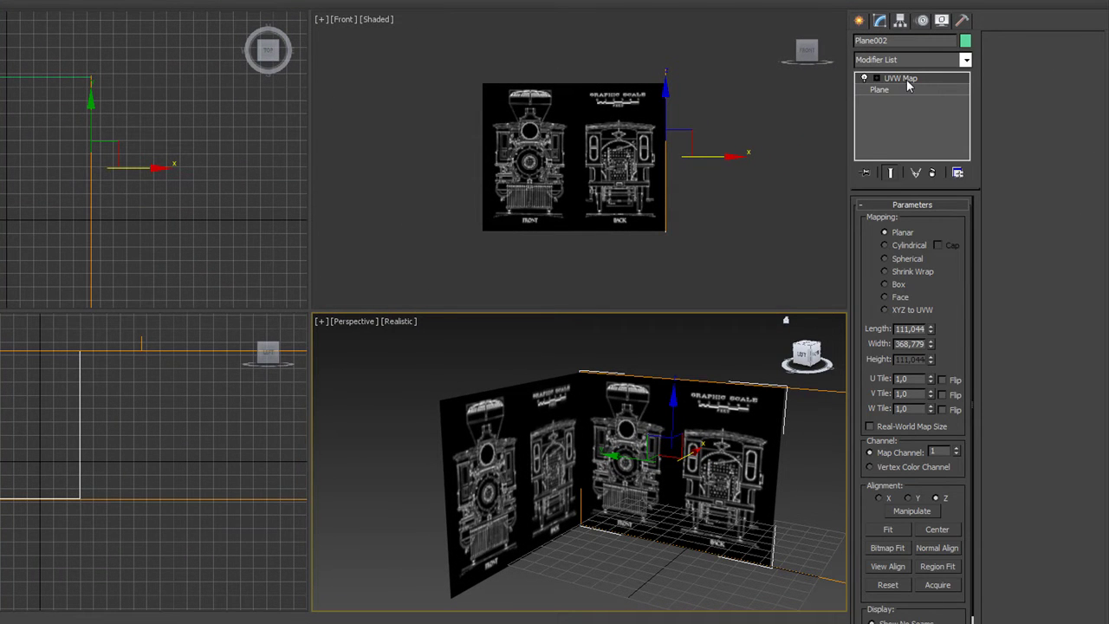
left_click(876, 78)
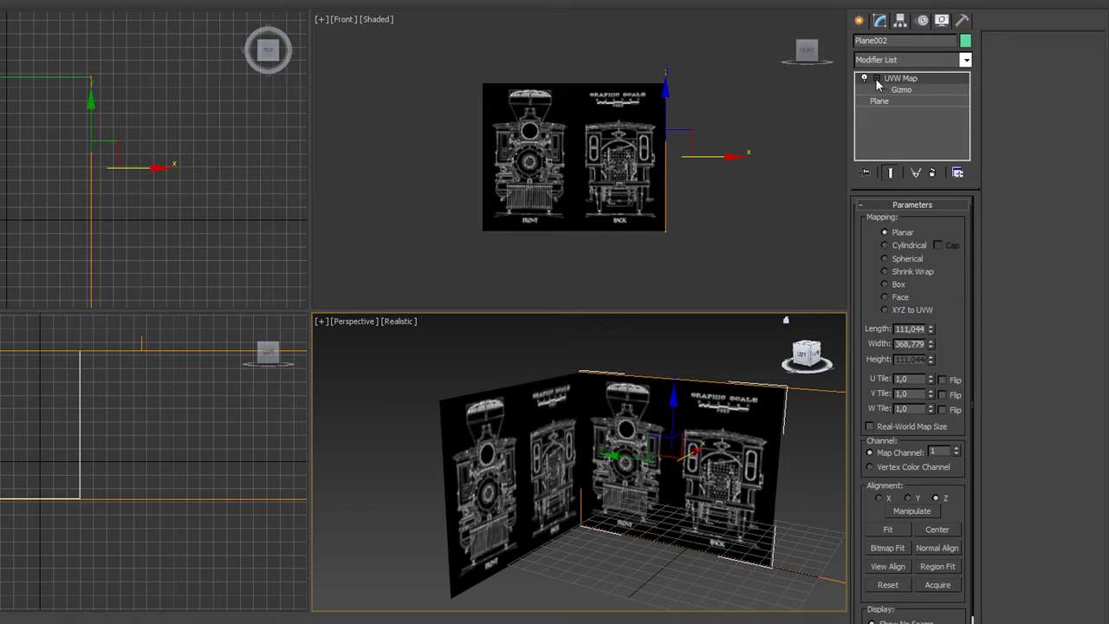
left_click(901, 90)
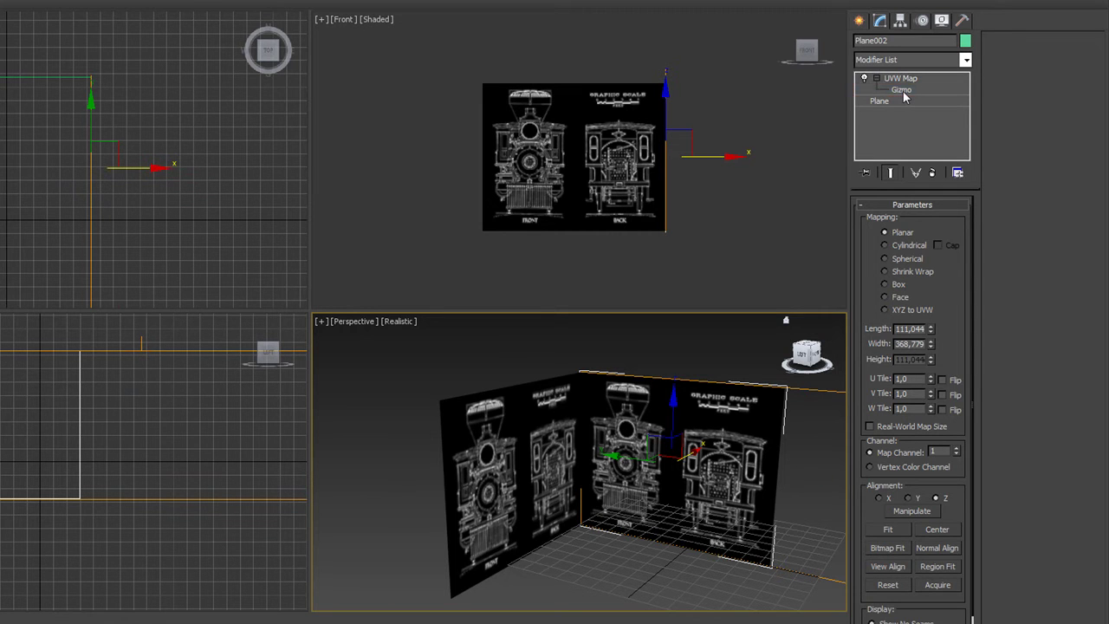
scroll(625, 464, "down", 3)
middle_click_drag(626, 464, 604, 458)
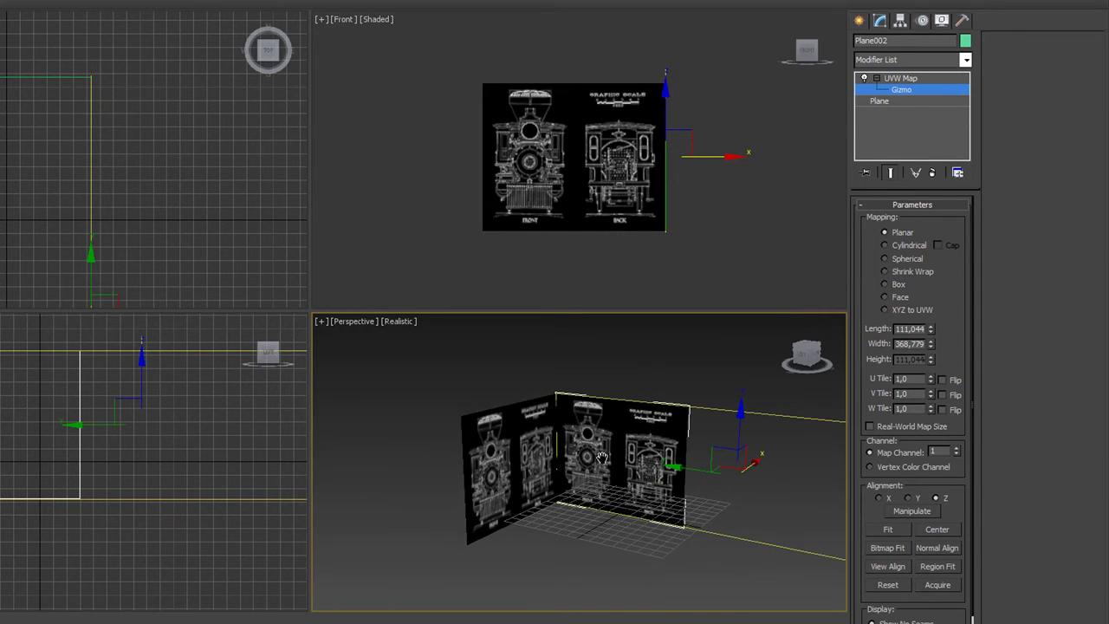
left_click_drag(729, 468, 552, 448)
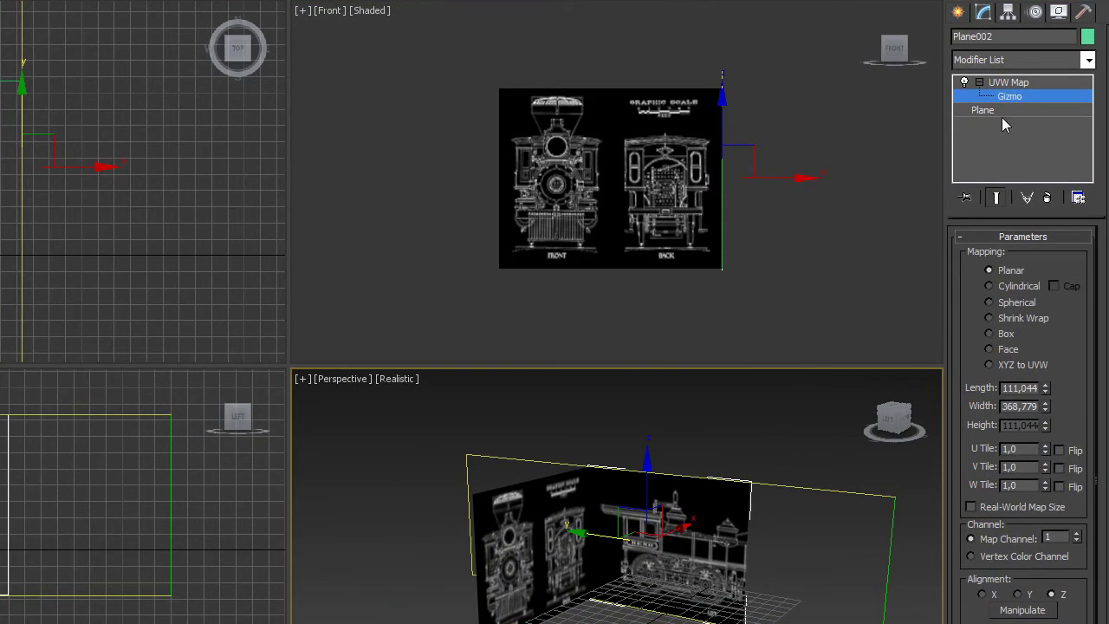
left_click(991, 110)
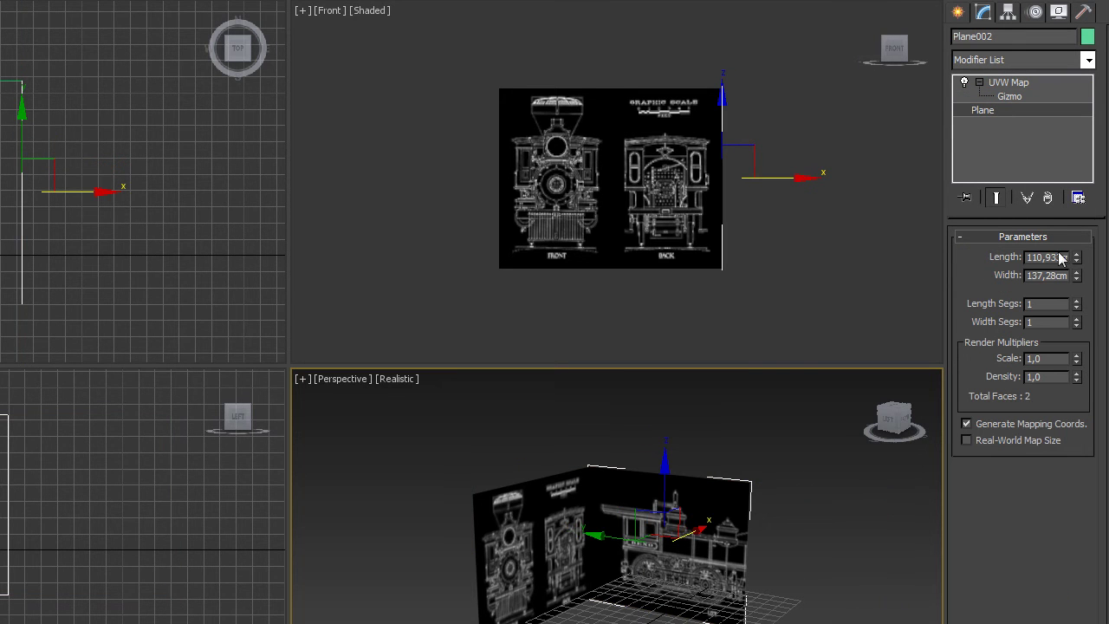
mouse_move(1079, 277)
left_mouse_down()
mouse_move(1048, 220)
mouse_move(1047, 238)
left_mouse_up()
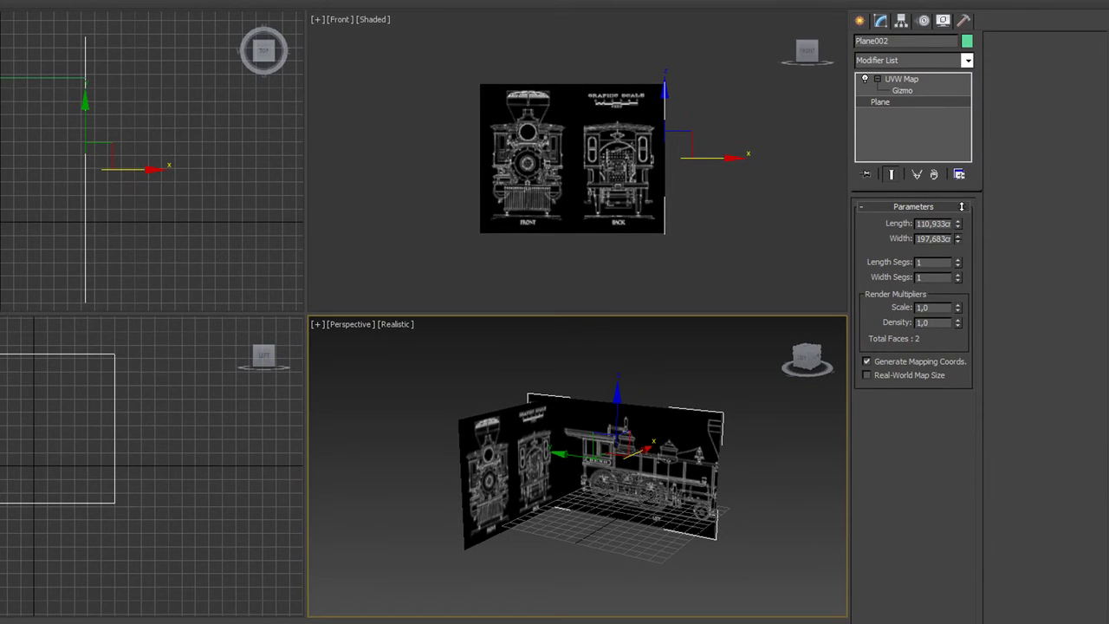
Step: Realign the mapping gizmo, widen the plane to about 245 cm, and shift it into position
left_click(903, 90)
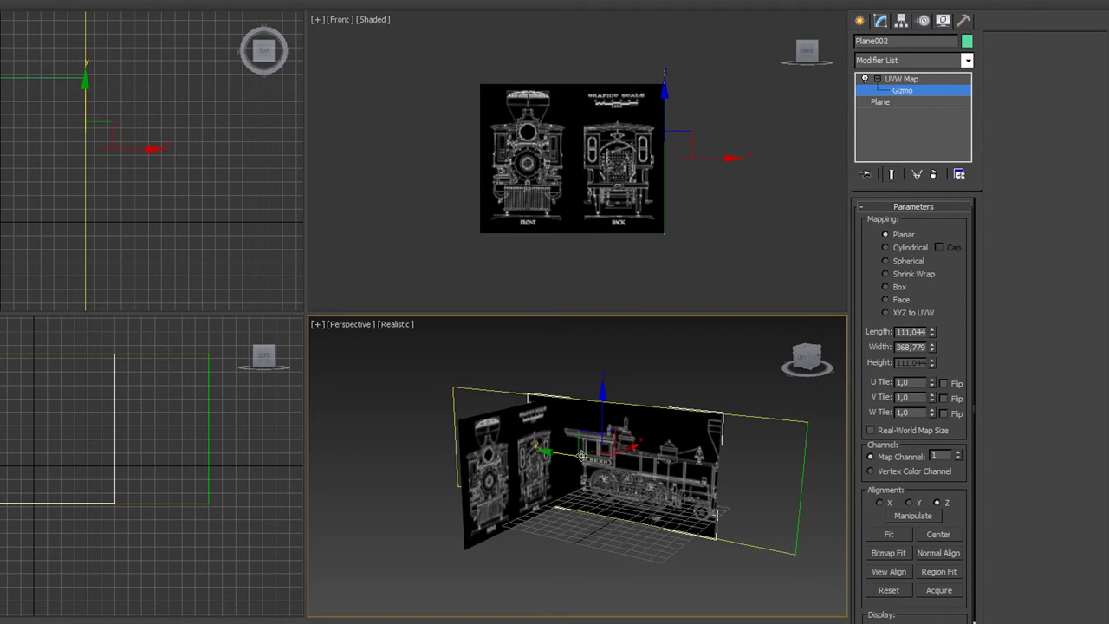
left_click_drag(576, 457, 540, 450)
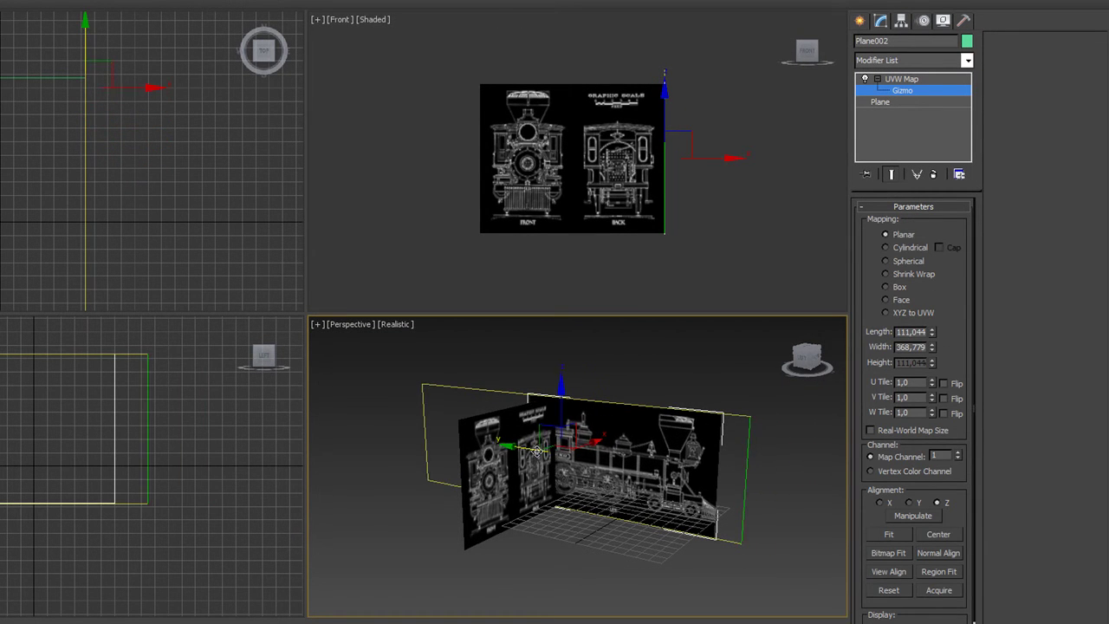
left_click(876, 101)
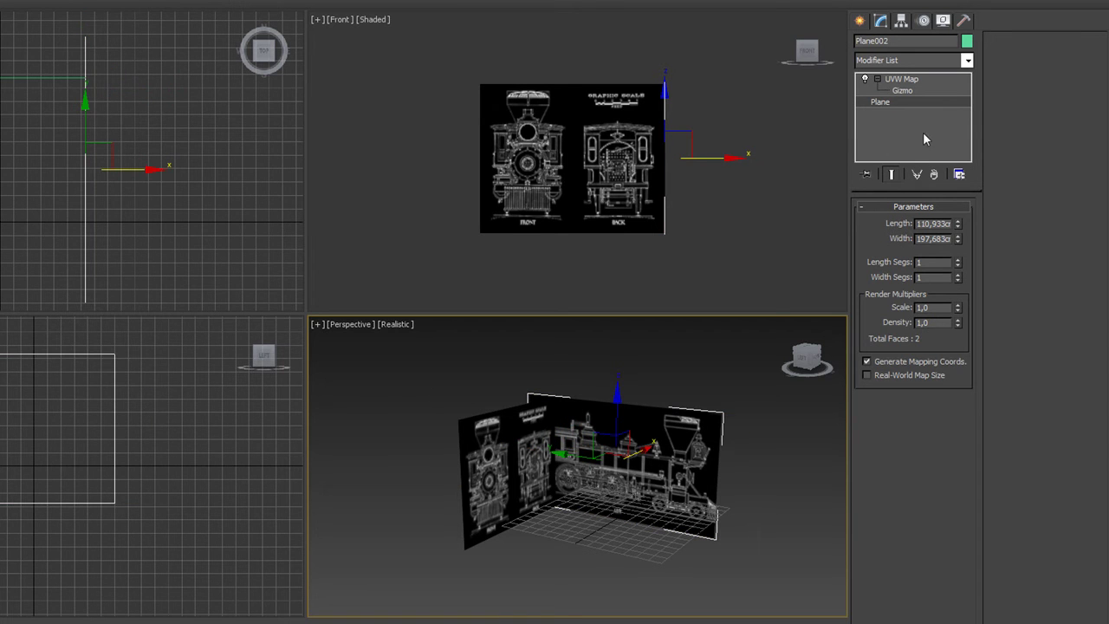
left_click_drag(958, 239, 957, 224)
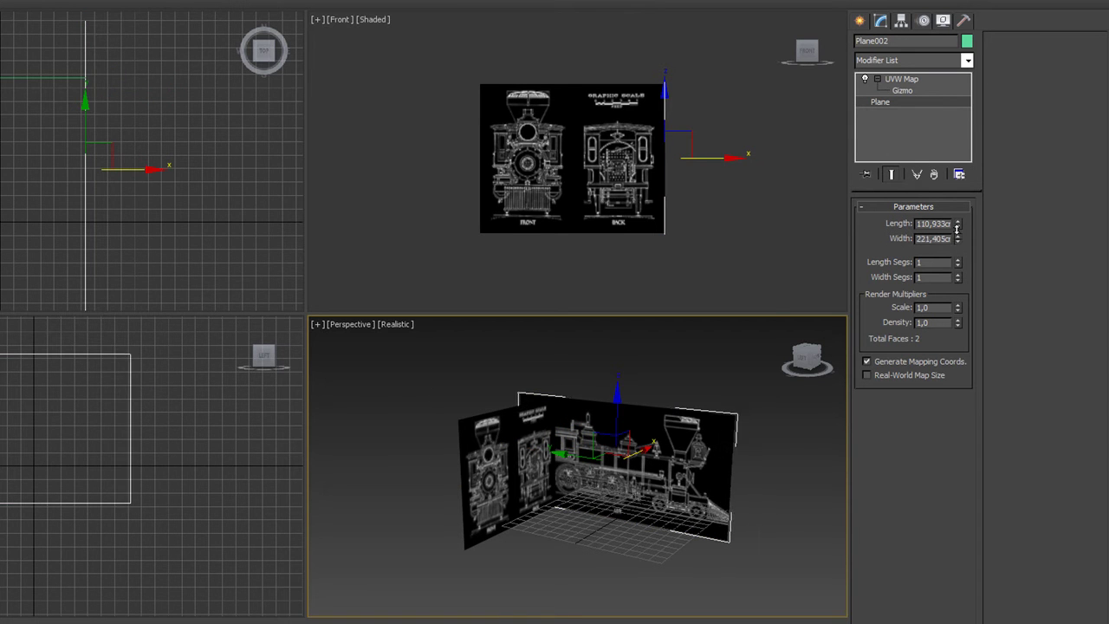
left_click(902, 90)
left_click_drag(527, 450, 524, 447)
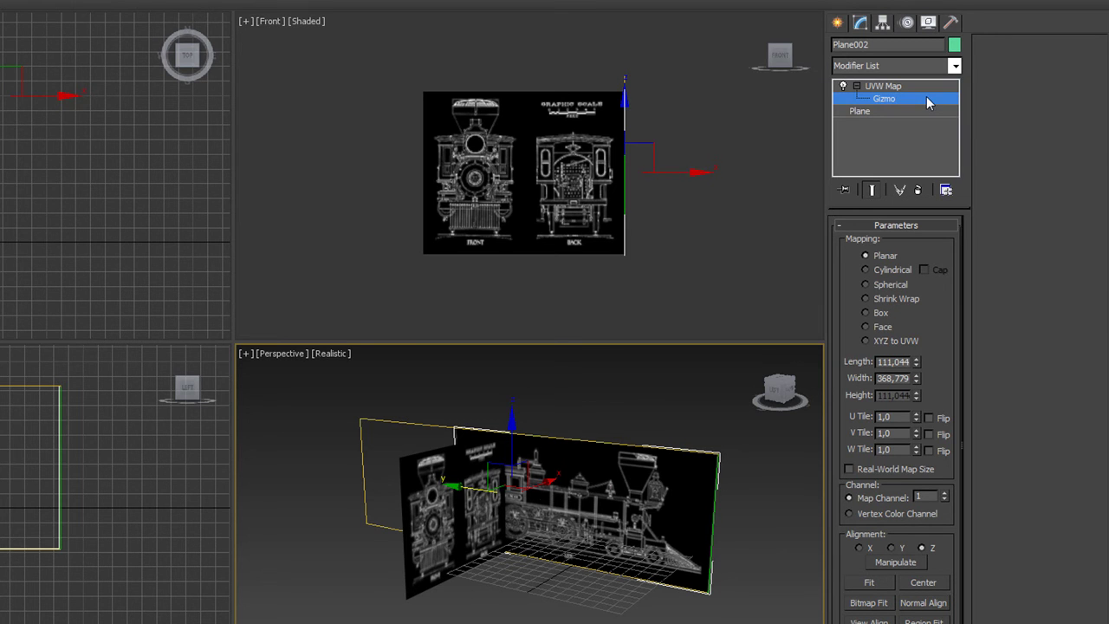
left_click(926, 99)
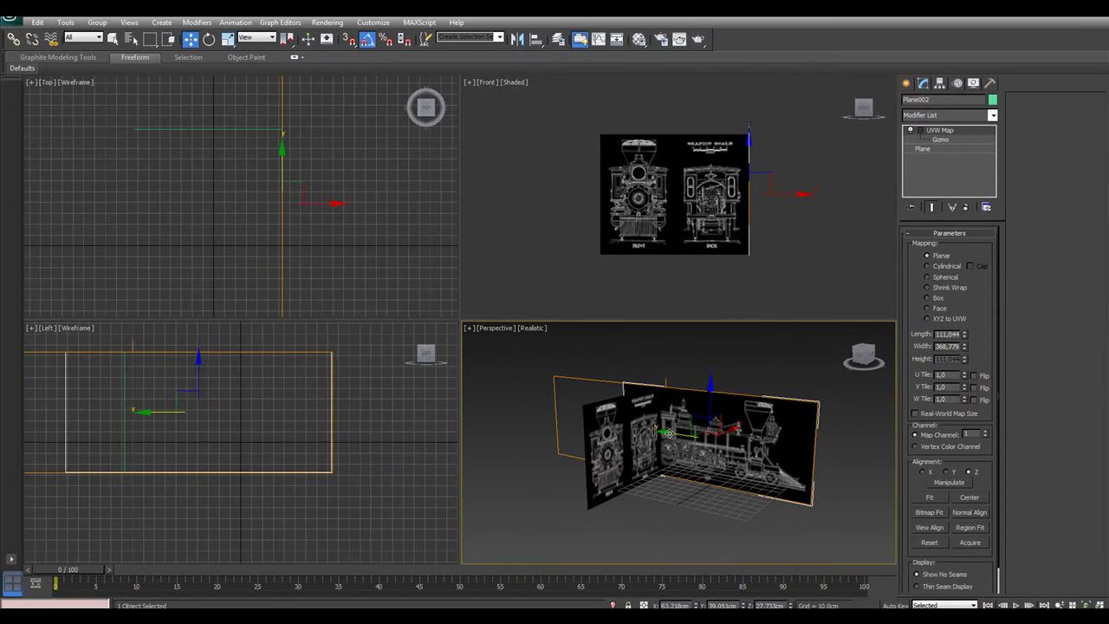
left_click_drag(675, 437, 705, 438)
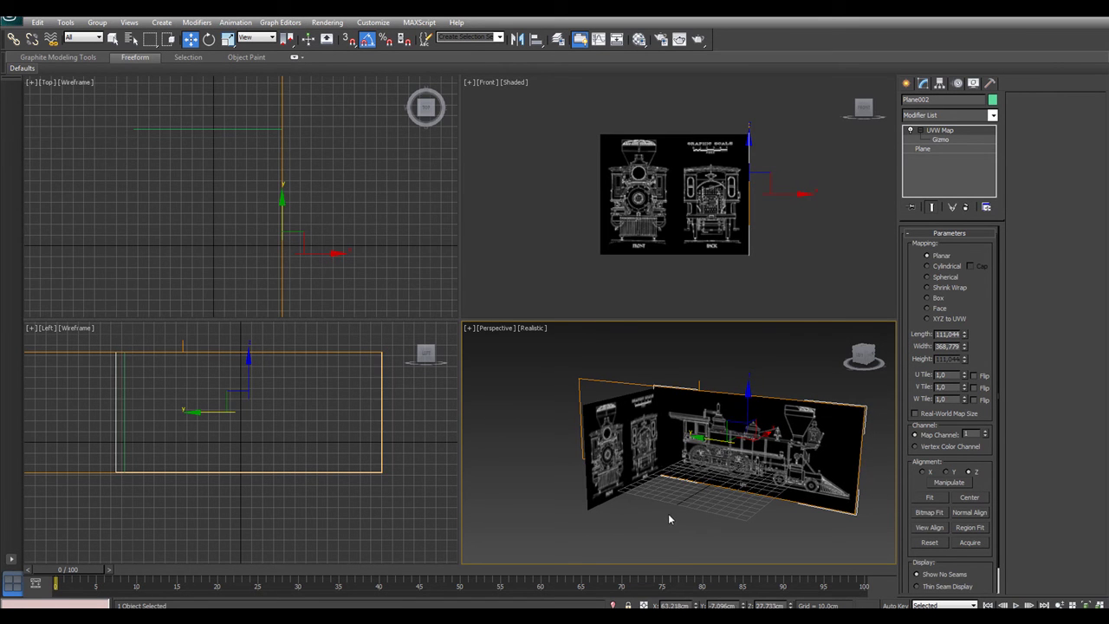
Step: Push the side plane into the corner, then show the Left view Shaded with its grid hidden
left_click_drag(705, 438, 736, 426)
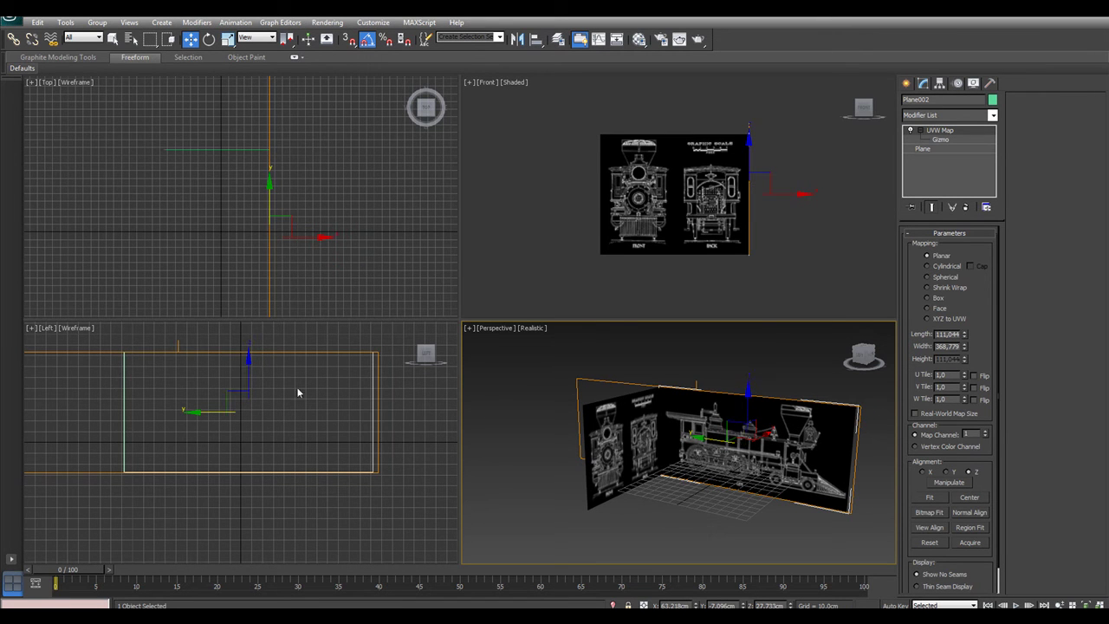
left_click(63, 356)
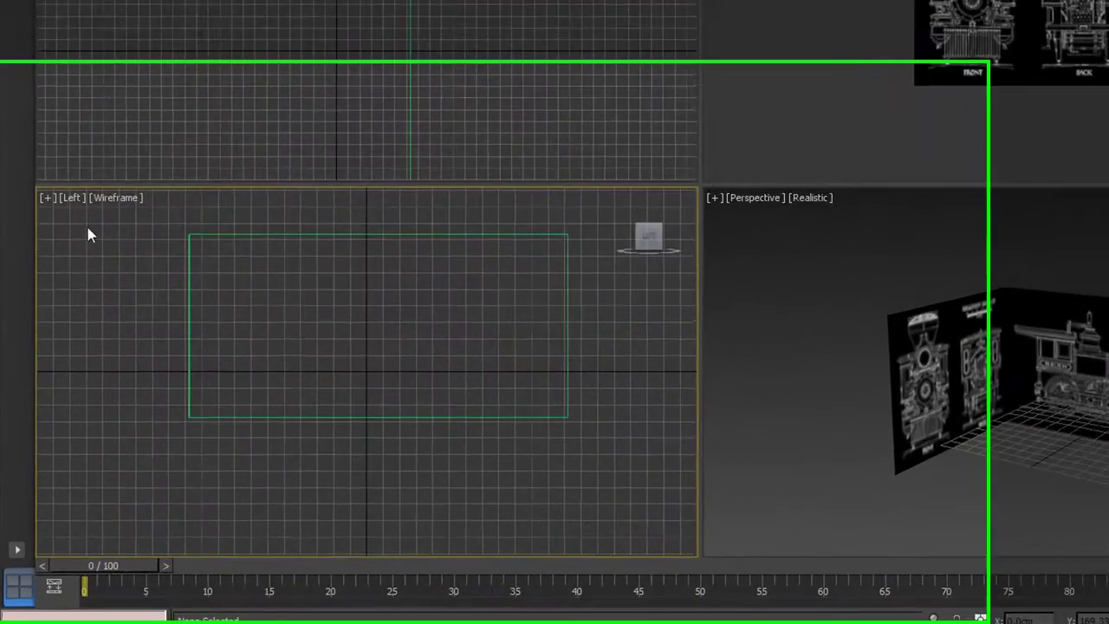
left_click(131, 150)
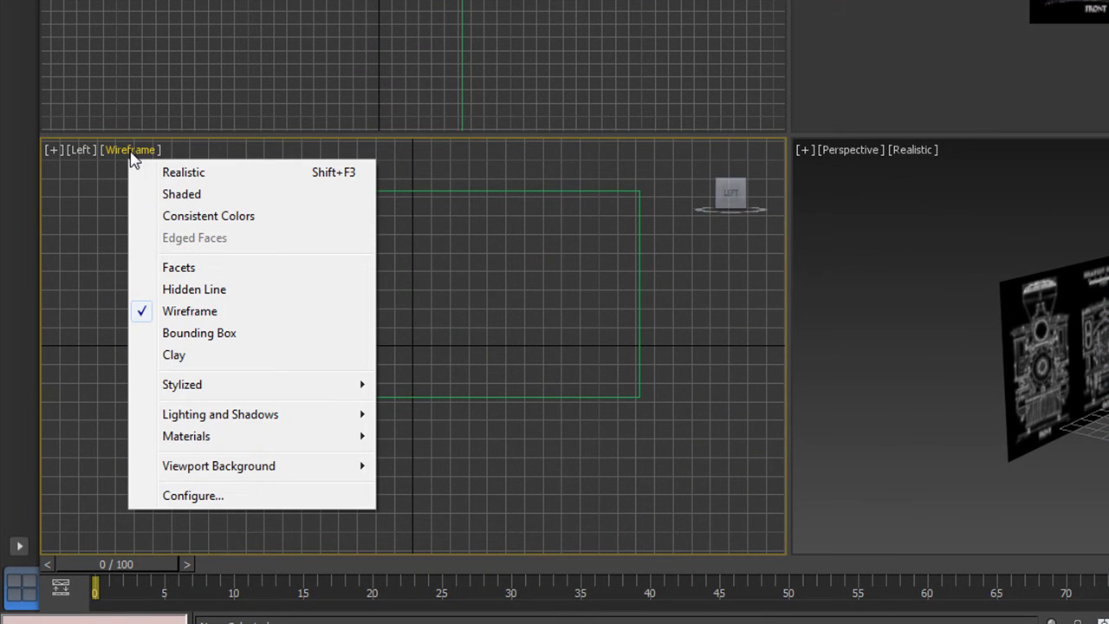
left_click(173, 196)
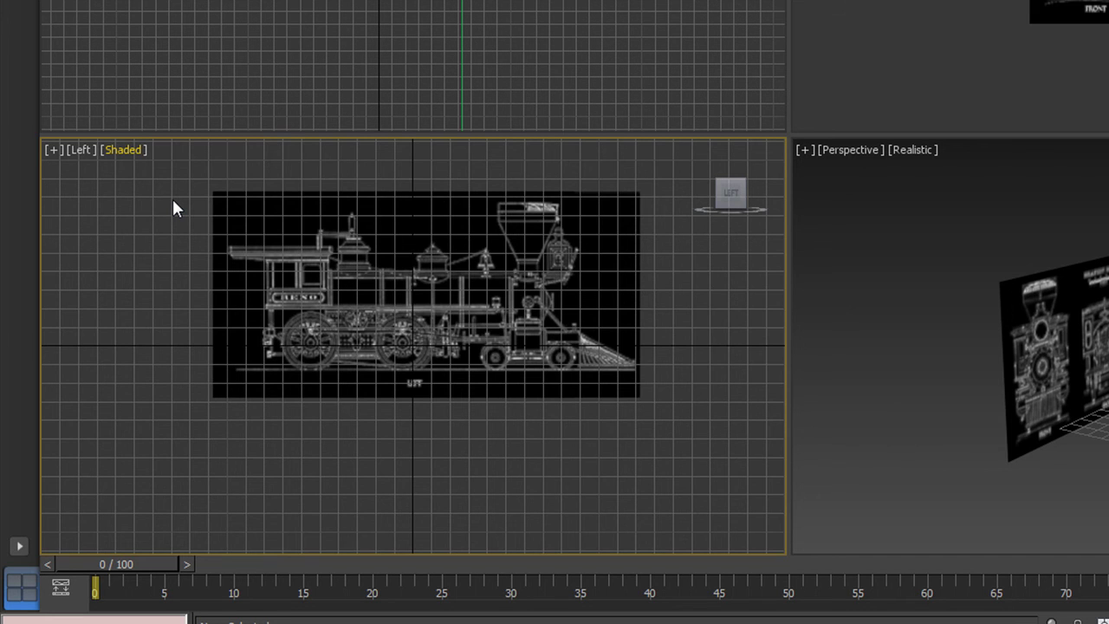
key("g")
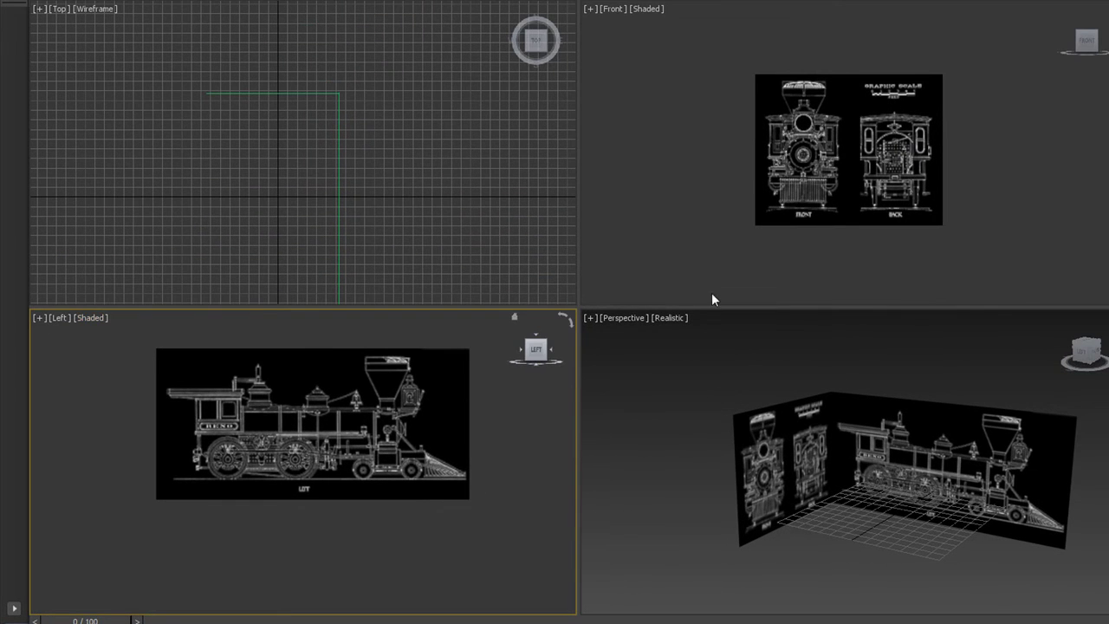
Step: Select both blueprint planes and freeze them via Freeze Selection
left_click_drag(775, 364, 913, 498)
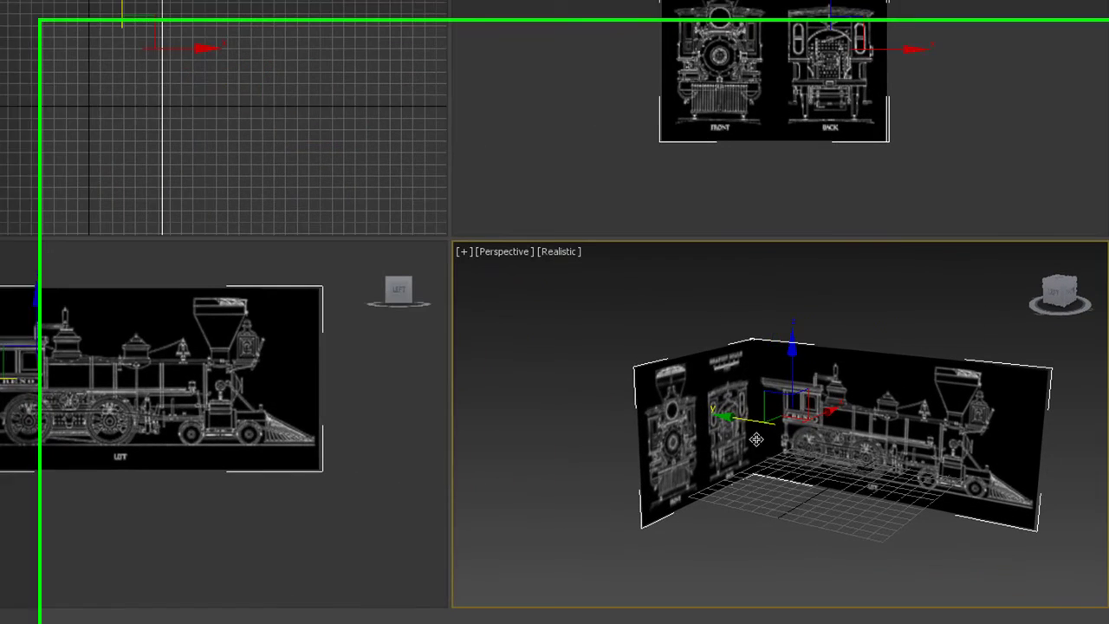
right_click(820, 433)
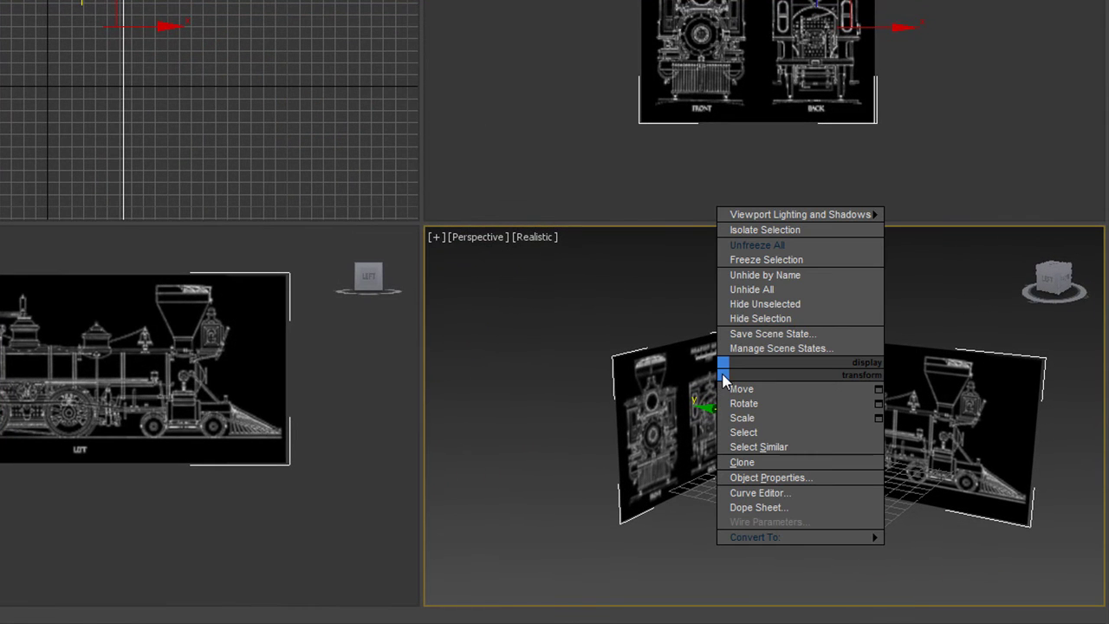
left_click(759, 259)
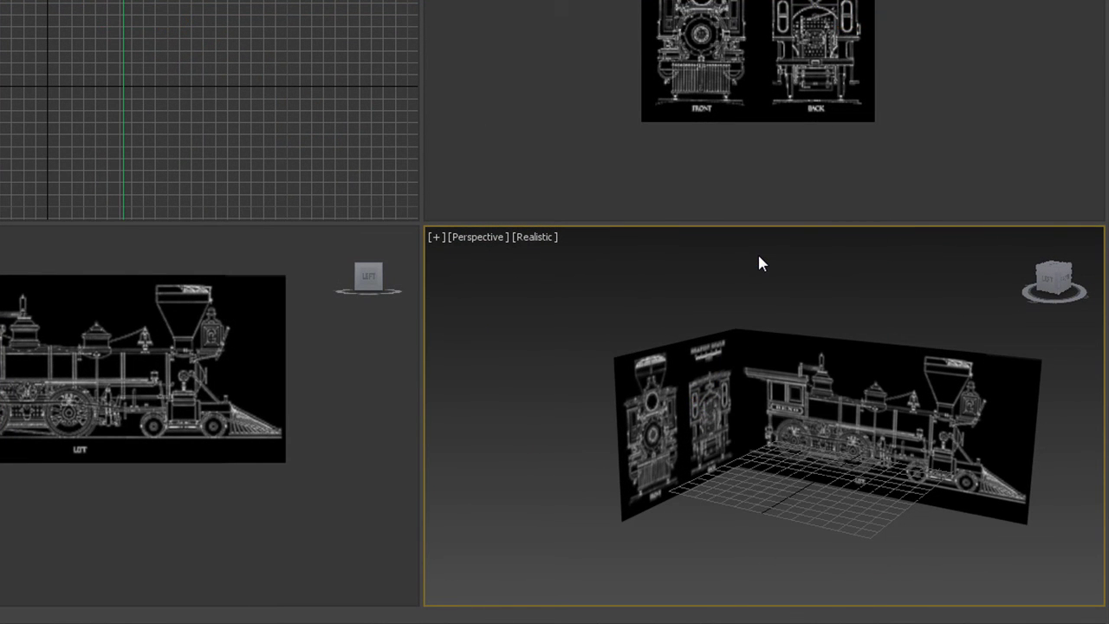
Step: Zoom, pan and orbit the Perspective viewport to view the frozen planes from the side
scroll(735, 459, "up", 3)
scroll(630, 435, "up", 2)
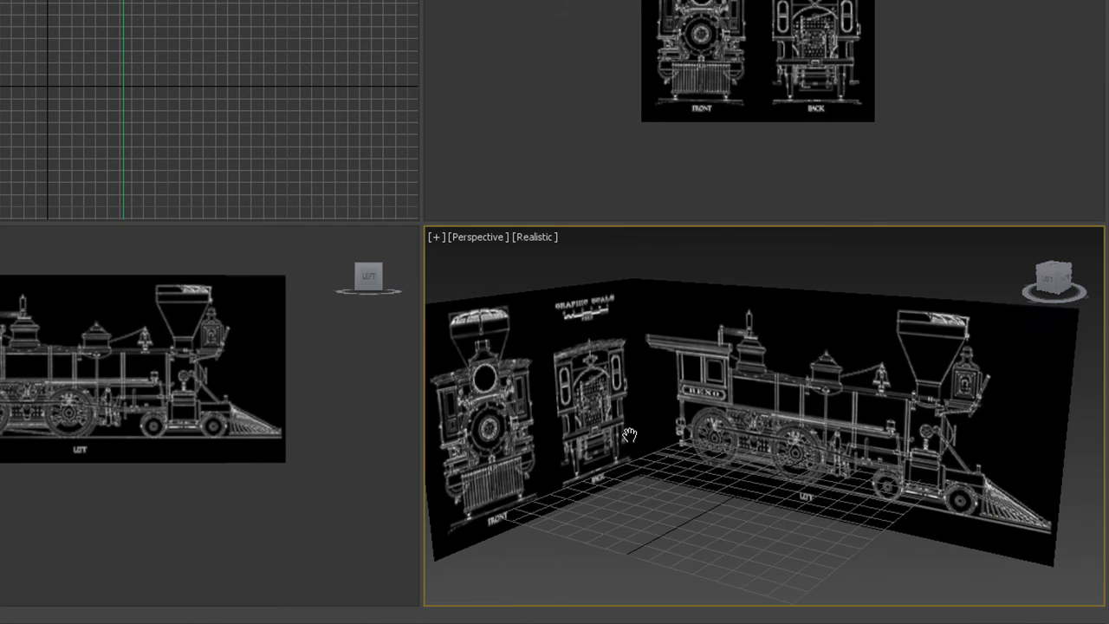
middle_click_drag(630, 436, 629, 424)
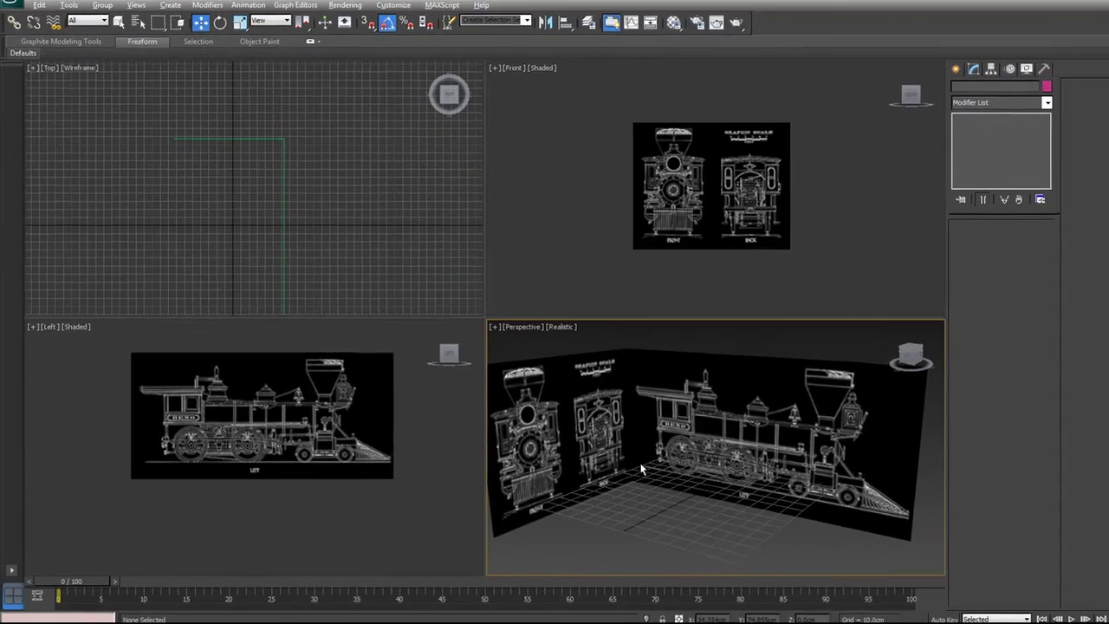
mouse_move(648, 465)
middle_mouse_down("alt")
mouse_move(688, 462)
mouse_move(681, 445)
middle_mouse_up("alt")
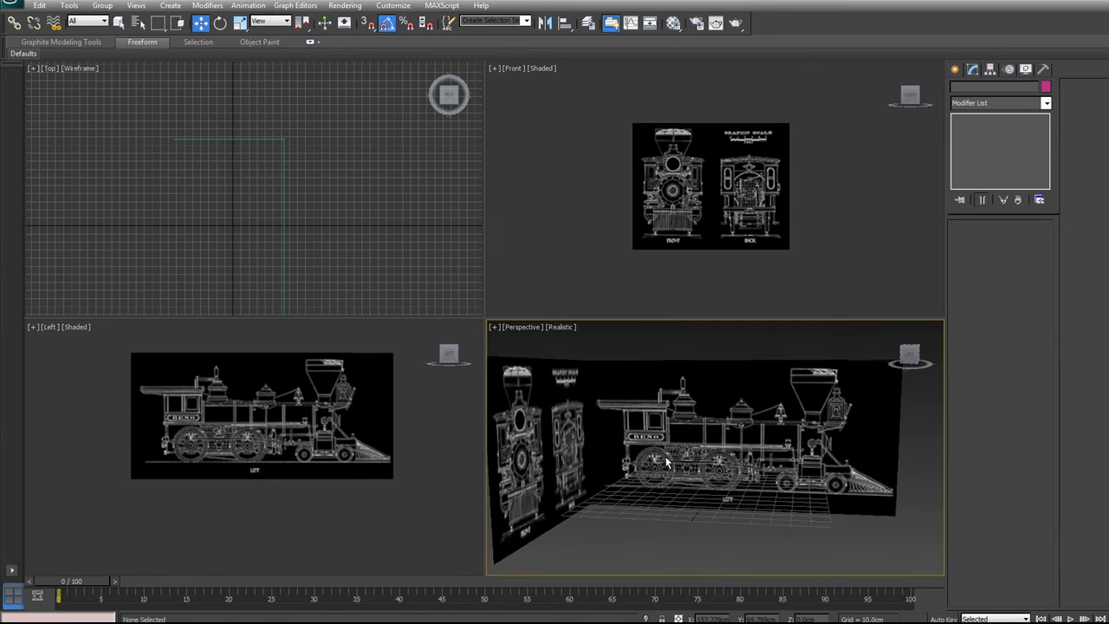